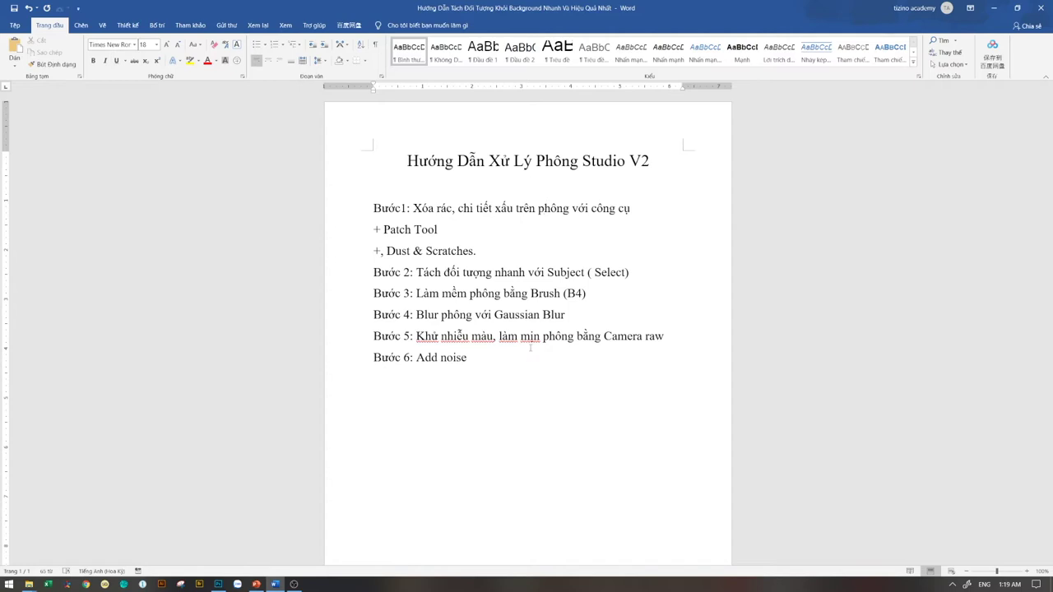
Review the six-step backdrop retouching outline in Word, then switch to the wedding photo in Photoshop
{"action": "key", "text": "ctrl+z"}
{"action": "key", "text": "alt+Tab"}
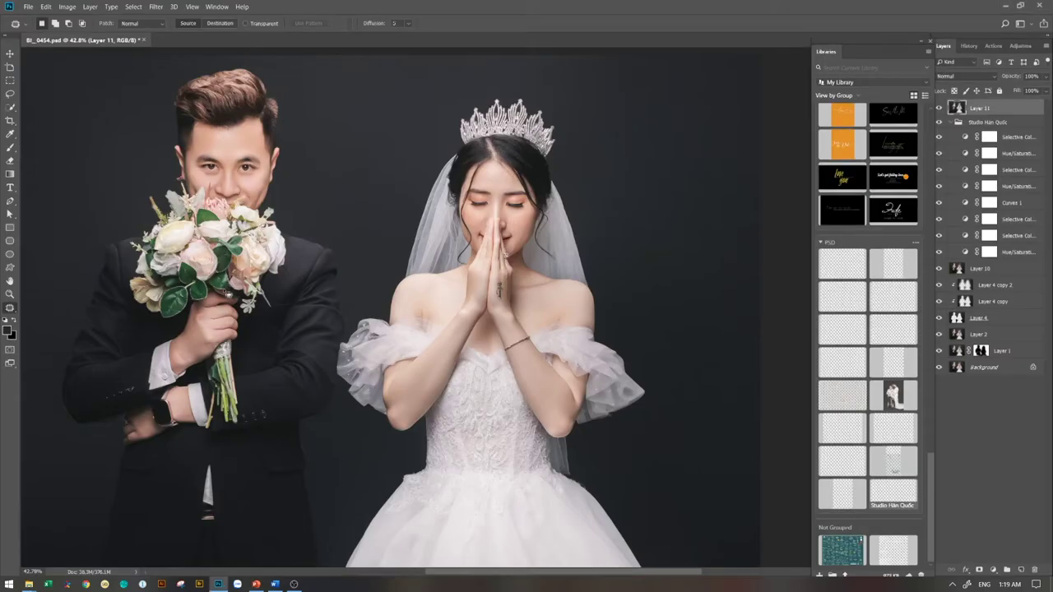
{"action": "scroll", "coordinate": [576, 268], "scroll_direction": "down", "scroll_amount": 3}
{"action": "scroll", "coordinate": [441, 281], "scroll_direction": "up", "scroll_amount": 2}
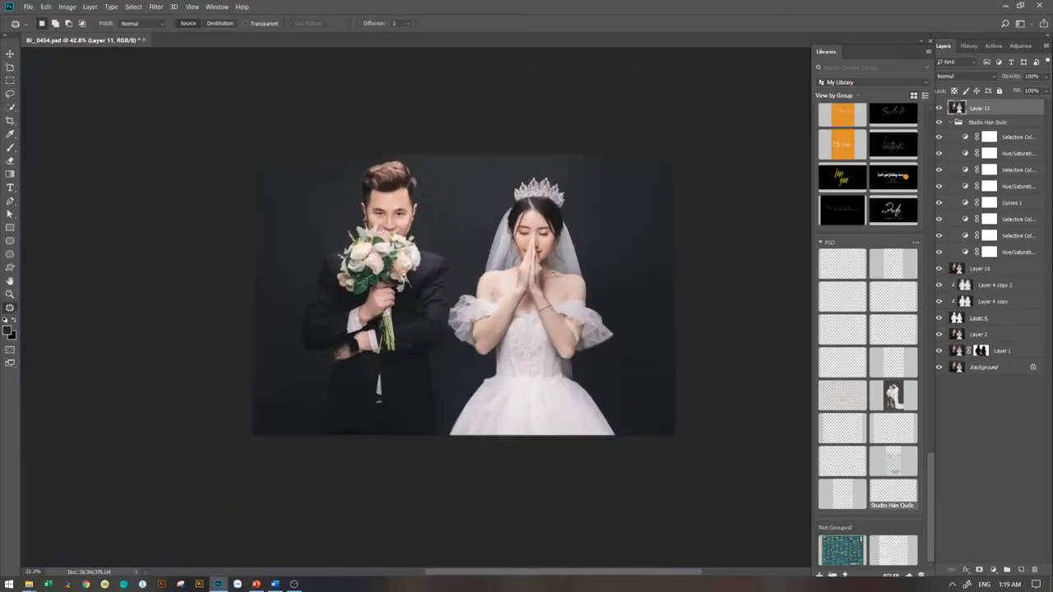
{"action": "scroll", "coordinate": [449, 260], "scroll_direction": "up", "scroll_amount": 1}
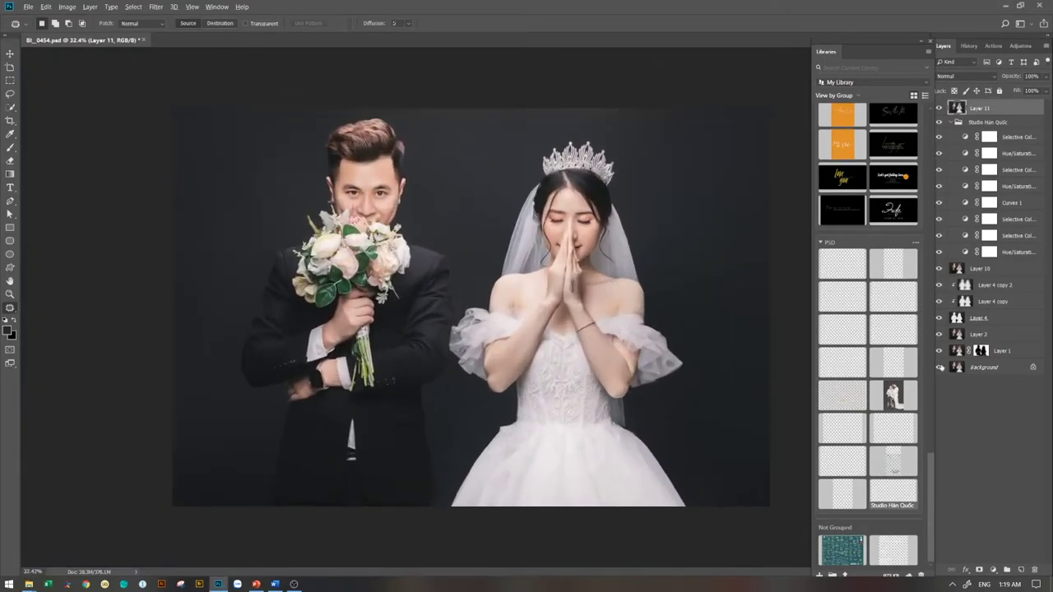
{"action": "left_click", "coordinate": [939, 367], "text": "alt"}
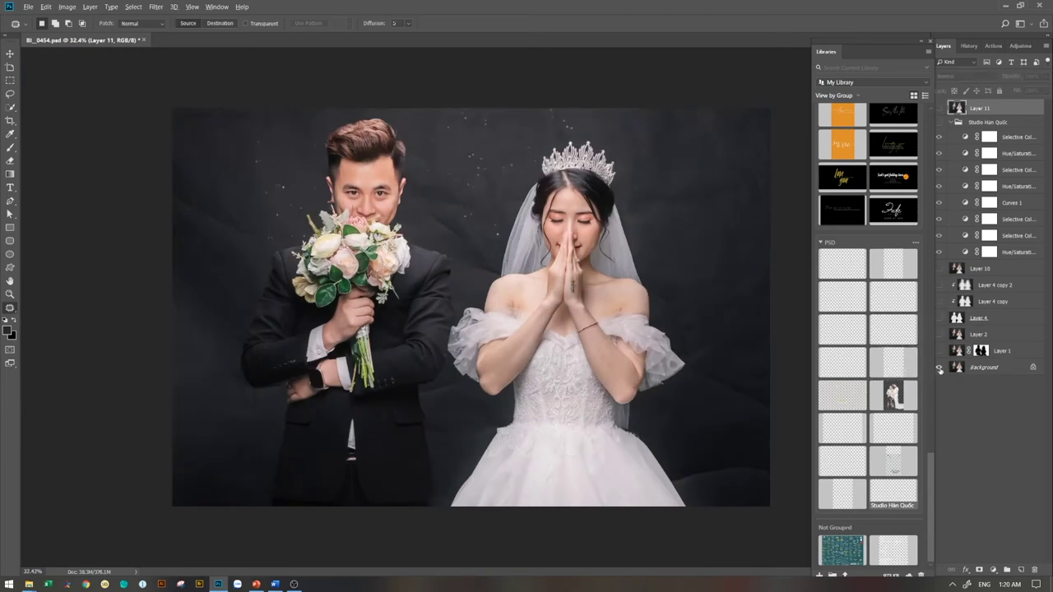
{"action": "left_click", "coordinate": [939, 368], "text": "alt"}
{"action": "left_click", "coordinate": [940, 368], "text": "alt"}
{"action": "left_click", "coordinate": [939, 369], "text": "alt"}
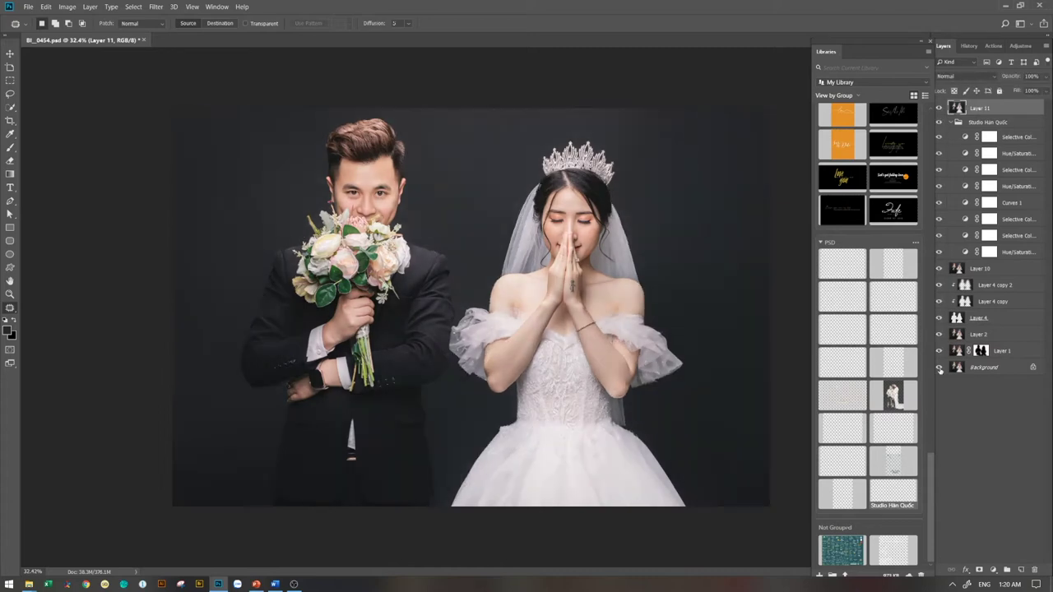
{"action": "left_click", "coordinate": [940, 369], "text": "alt"}
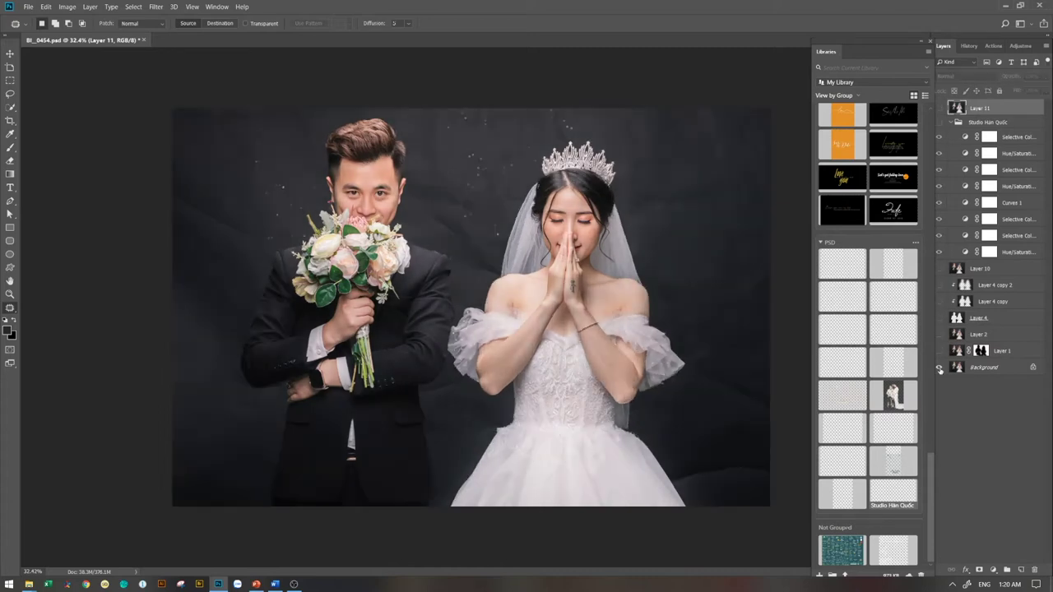
{"action": "left_click", "coordinate": [939, 369], "text": "alt"}
{"action": "left_click", "coordinate": [939, 368], "text": "alt"}
{"action": "left_click", "coordinate": [939, 368], "text": "alt"}
{"action": "key", "text": "alt+shift"}
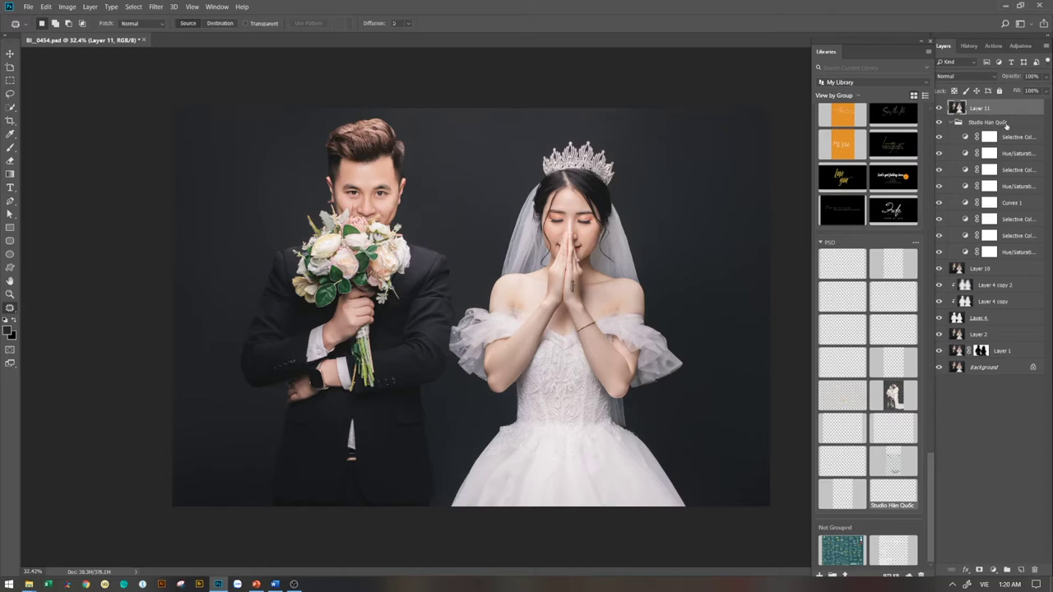
{"action": "left_click", "coordinate": [941, 369], "text": "alt"}
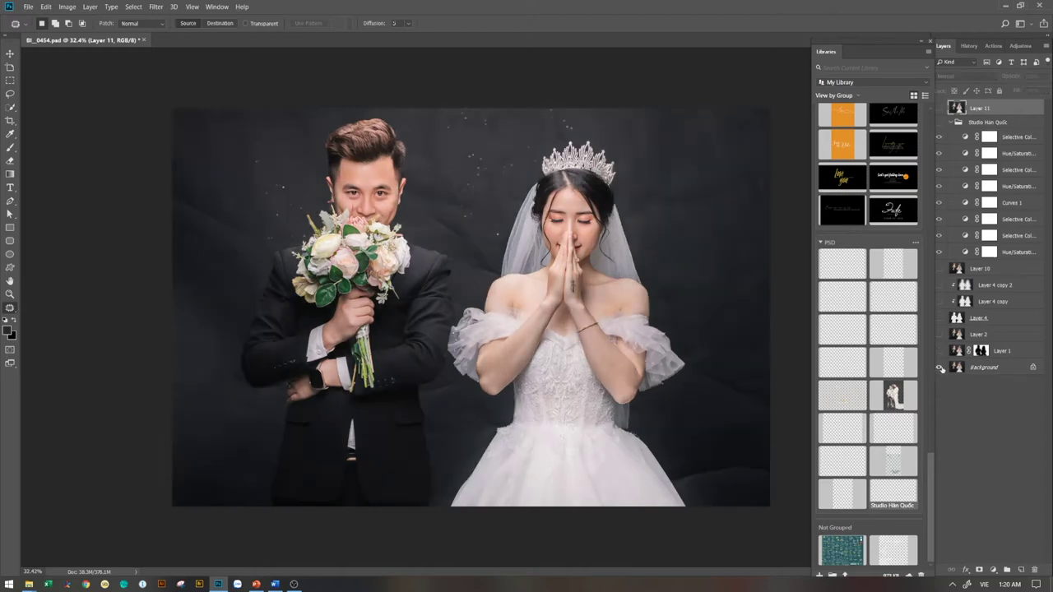
{"action": "left_click", "coordinate": [940, 368], "text": "alt"}
{"action": "left_click", "coordinate": [941, 369], "text": "alt"}
{"action": "left_click", "coordinate": [938, 367], "text": "alt"}
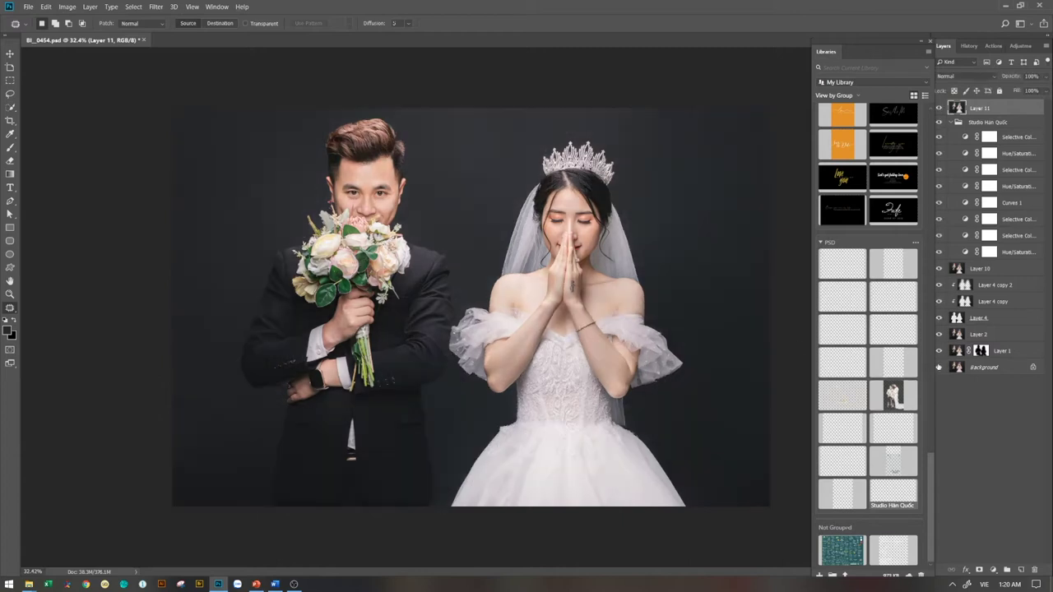
{"action": "left_click", "coordinate": [939, 367], "text": "alt"}
{"action": "left_click", "coordinate": [940, 369], "text": "alt"}
{"action": "left_click", "coordinate": [940, 368], "text": "alt"}
{"action": "left_click", "coordinate": [940, 368], "text": "alt"}
{"action": "left_click", "coordinate": [1016, 354], "text": "shift"}
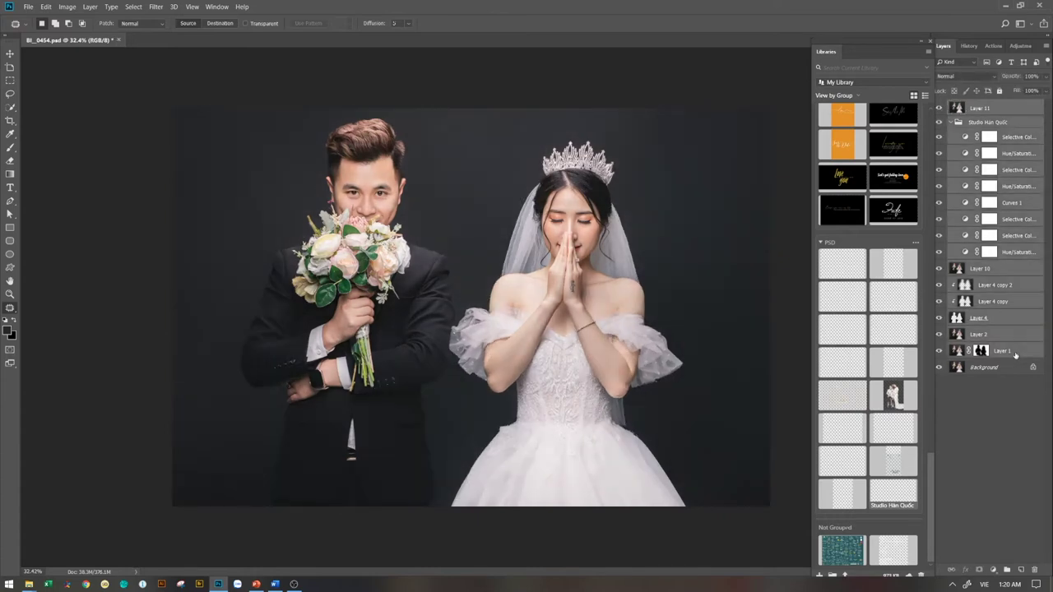
Duplicate the photo as a new document and delete the edited layers, keeping only Background
{"action": "key", "text": "alt+i"}
{"action": "key", "text": "d"}
{"action": "key", "text": "Return"}
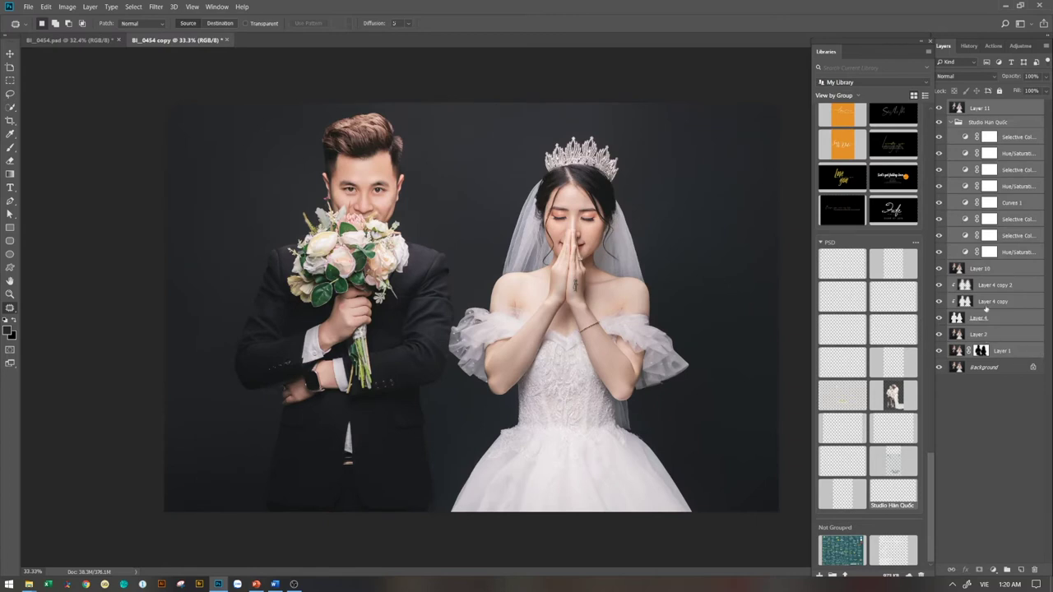
{"action": "key", "text": "Delete"}
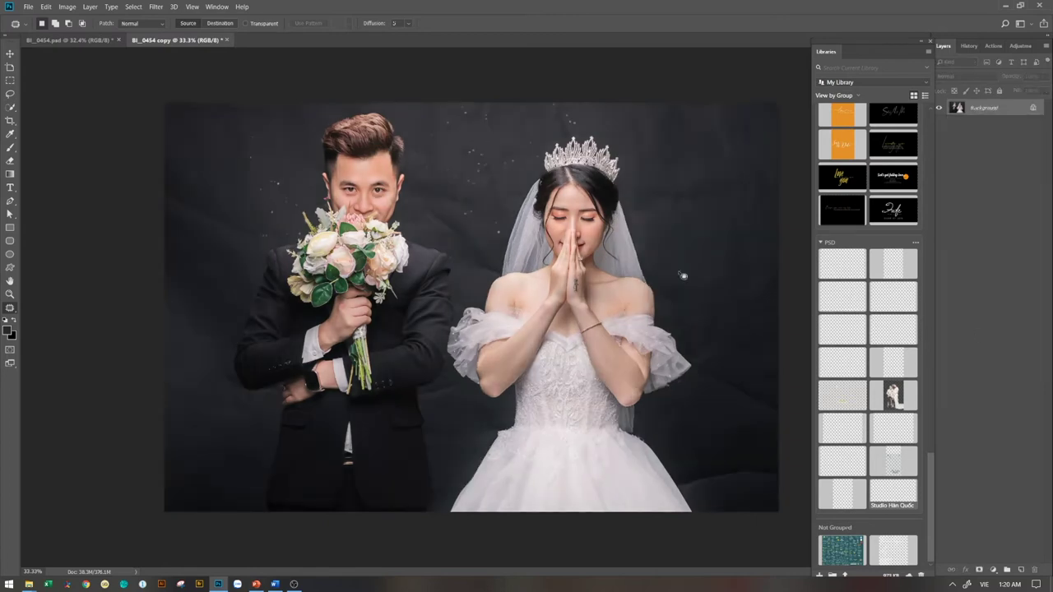
Patch backdrop wrinkles and specks left of the groom, along the top, around the bride's crown and right side
{"action": "scroll", "coordinate": [214, 222], "scroll_direction": "up", "scroll_amount": 5, "text": "alt"}
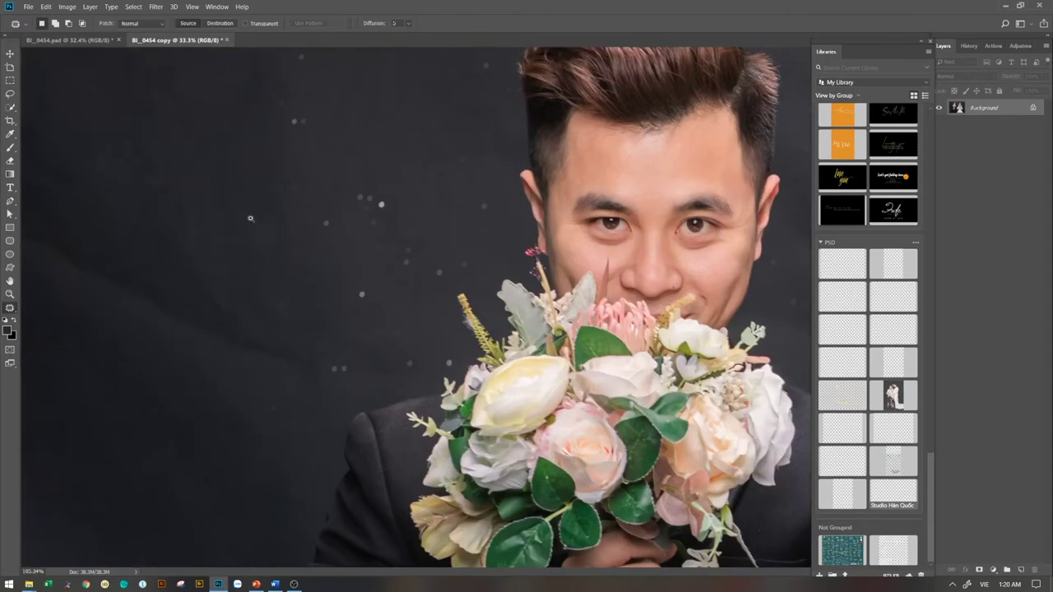
{"action": "left_click_drag", "start_coordinate": [168, 269], "coordinate": [482, 399]}
{"action": "left_click_drag", "start_coordinate": [346, 329], "coordinate": [354, 214]}
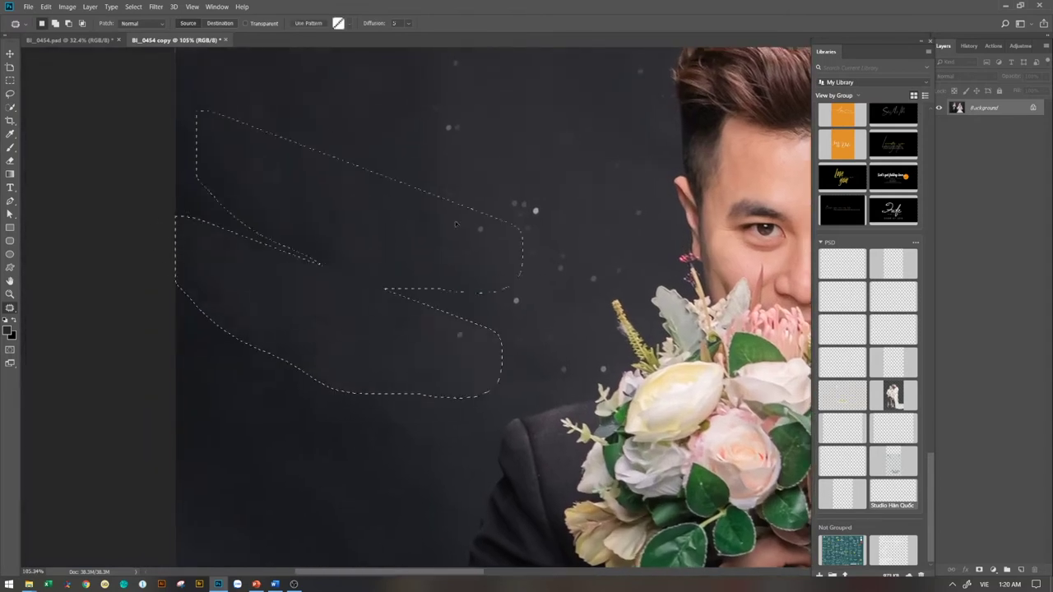
{"action": "key", "text": "ctrl+d"}
{"action": "scroll", "coordinate": [313, 131], "scroll_direction": "up", "scroll_amount": 5}
{"action": "left_click_drag", "start_coordinate": [288, 107], "coordinate": [444, 107]}
{"action": "key", "text": "ctrl+0"}
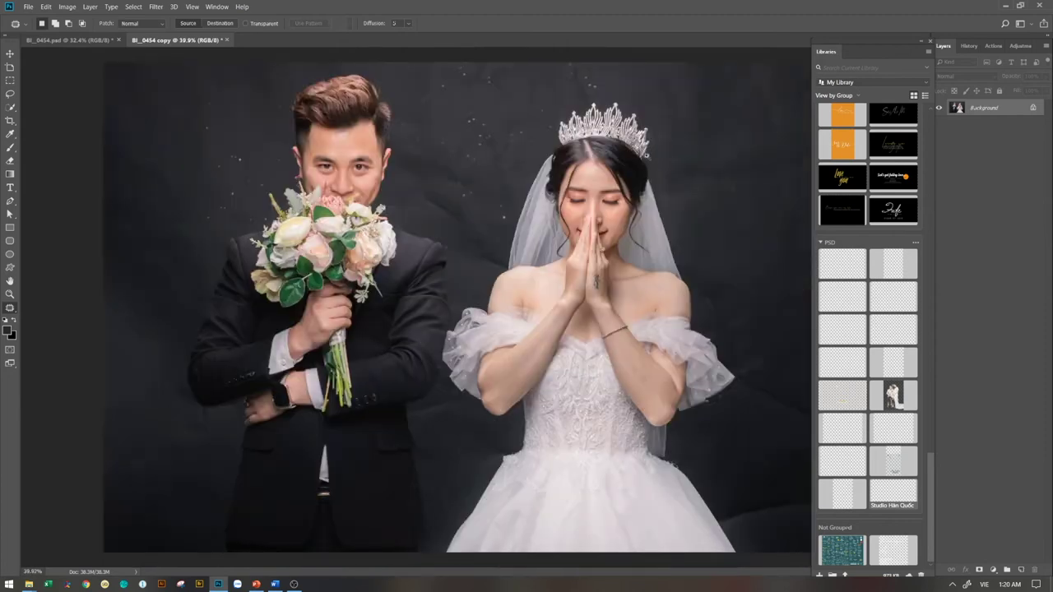
{"action": "scroll", "coordinate": [647, 158], "scroll_direction": "up", "scroll_amount": 5, "text": "alt"}
{"action": "mouse_move", "coordinate": [44, 260]}
{"action": "left_mouse_down"}
{"action": "mouse_move", "coordinate": [299, 303]}
{"action": "mouse_move", "coordinate": [320, 348]}
{"action": "left_mouse_up"}
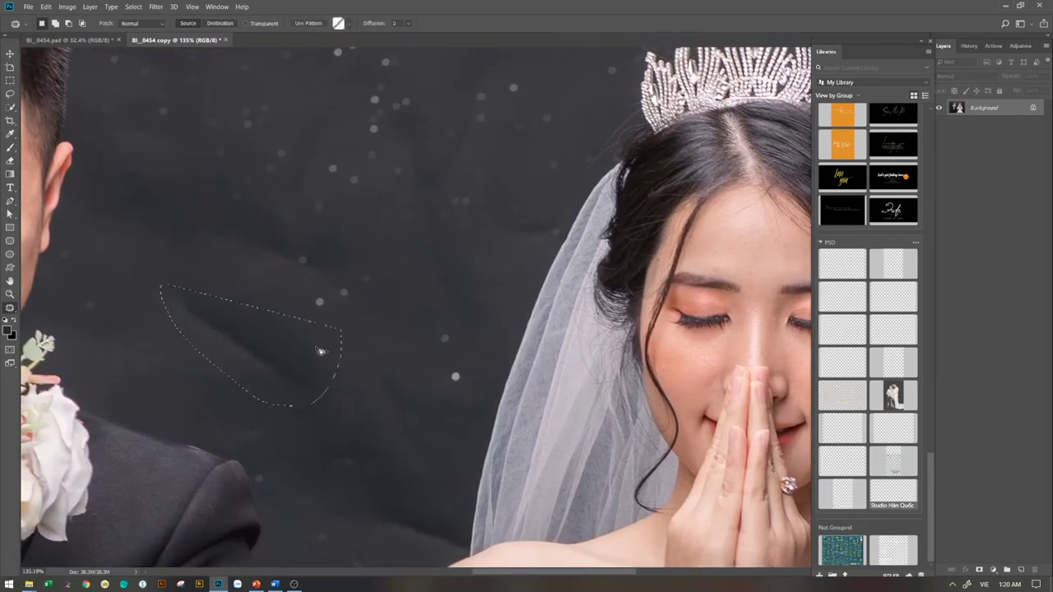
{"action": "key", "text": "ctrl+d"}
{"action": "mouse_move", "coordinate": [425, 109]}
{"action": "left_mouse_down"}
{"action": "mouse_move", "coordinate": [508, 130]}
{"action": "mouse_move", "coordinate": [486, 115]}
{"action": "left_mouse_up"}
{"action": "key", "text": "ctrl+0"}
{"action": "scroll", "coordinate": [631, 100], "scroll_direction": "up", "scroll_amount": 2, "text": "alt"}
{"action": "scroll", "coordinate": [631, 100], "scroll_direction": "up", "scroll_amount": 3, "text": "alt"}
{"action": "left_click_drag", "start_coordinate": [526, 178], "coordinate": [545, 263]}
{"action": "key", "text": "ctrl+d"}
{"action": "mouse_move", "coordinate": [288, 212]}
{"action": "left_mouse_down"}
{"action": "mouse_move", "coordinate": [295, 260]}
{"action": "mouse_move", "coordinate": [284, 214]}
{"action": "left_mouse_up"}
{"action": "key", "text": "ctrl+d"}
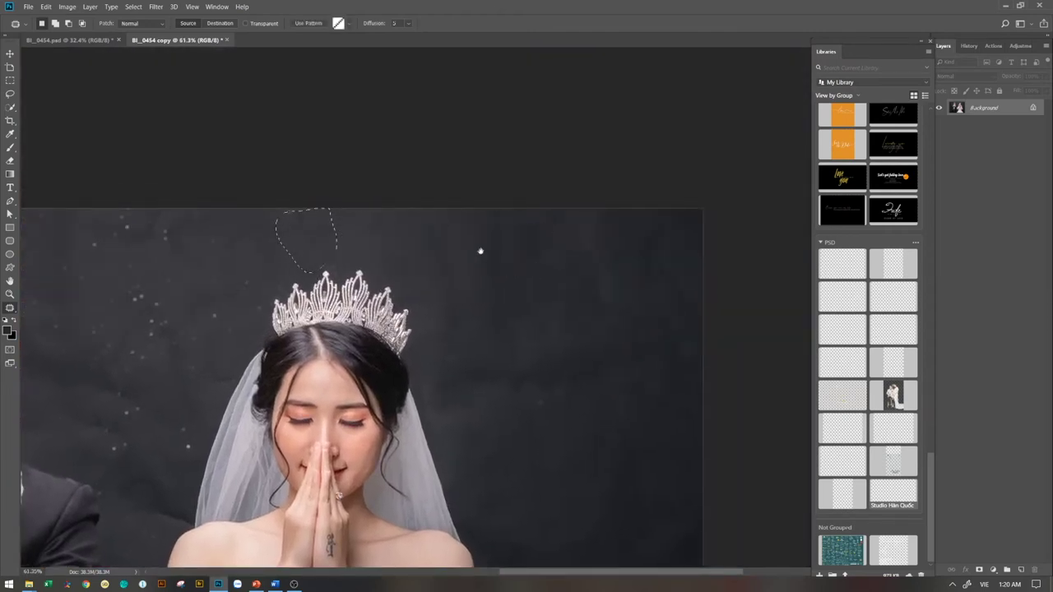
{"action": "scroll", "coordinate": [494, 198], "scroll_direction": "down", "scroll_amount": 2}
{"action": "scroll", "coordinate": [493, 197], "scroll_direction": "right", "scroll_amount": 3}
{"action": "mouse_move", "coordinate": [466, 129]}
{"action": "left_mouse_down"}
{"action": "mouse_move", "coordinate": [497, 192]}
{"action": "mouse_move", "coordinate": [470, 238]}
{"action": "mouse_move", "coordinate": [551, 353]}
{"action": "left_mouse_up"}
{"action": "key", "text": "ctrl+d"}
{"action": "key", "text": "ctrl+d"}
{"action": "mouse_move", "coordinate": [538, 129]}
{"action": "left_mouse_down"}
{"action": "mouse_move", "coordinate": [563, 337]}
{"action": "mouse_move", "coordinate": [538, 136]}
{"action": "left_mouse_up"}
{"action": "key", "text": "ctrl+d"}
{"action": "mouse_move", "coordinate": [361, 236]}
{"action": "left_mouse_down"}
{"action": "mouse_move", "coordinate": [418, 352]}
{"action": "mouse_move", "coordinate": [493, 242]}
{"action": "mouse_move", "coordinate": [515, 249]}
{"action": "mouse_move", "coordinate": [462, 236]}
{"action": "mouse_move", "coordinate": [415, 246]}
{"action": "left_mouse_up"}
{"action": "key", "text": "ctrl+d"}
{"action": "key", "text": "ctrl+d"}
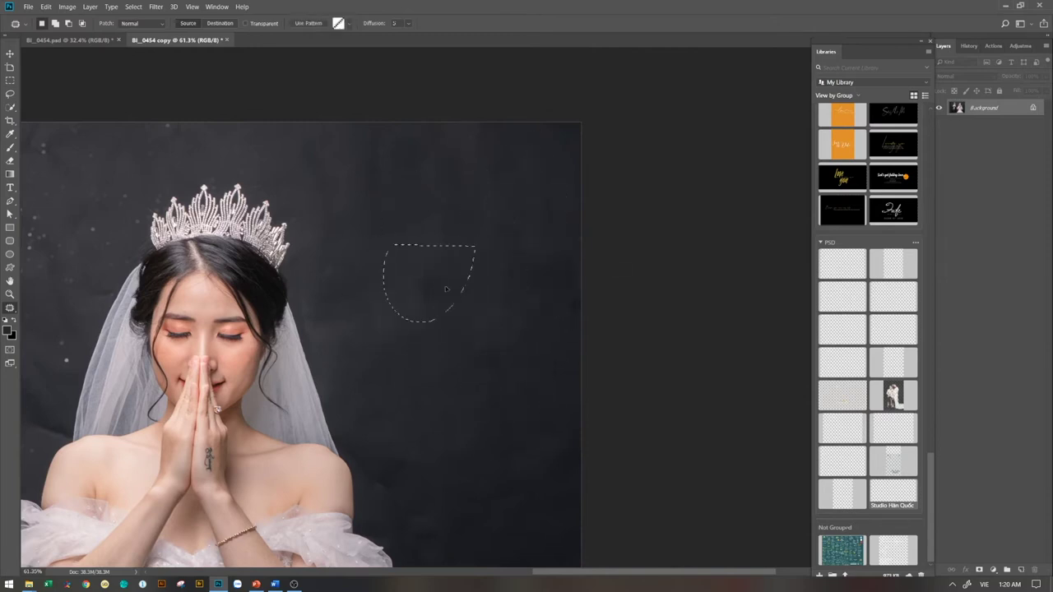
{"action": "key", "text": "ctrl+d"}
Patch backdrop folds beside the bride's sleeve, arm and skirt, and beside the groom's suit sleeve
{"action": "scroll", "coordinate": [440, 346], "scroll_direction": "down", "scroll_amount": 5}
{"action": "scroll", "coordinate": [440, 352], "scroll_direction": "down", "scroll_amount": 1}
{"action": "left_click_drag", "start_coordinate": [411, 341], "coordinate": [416, 376]}
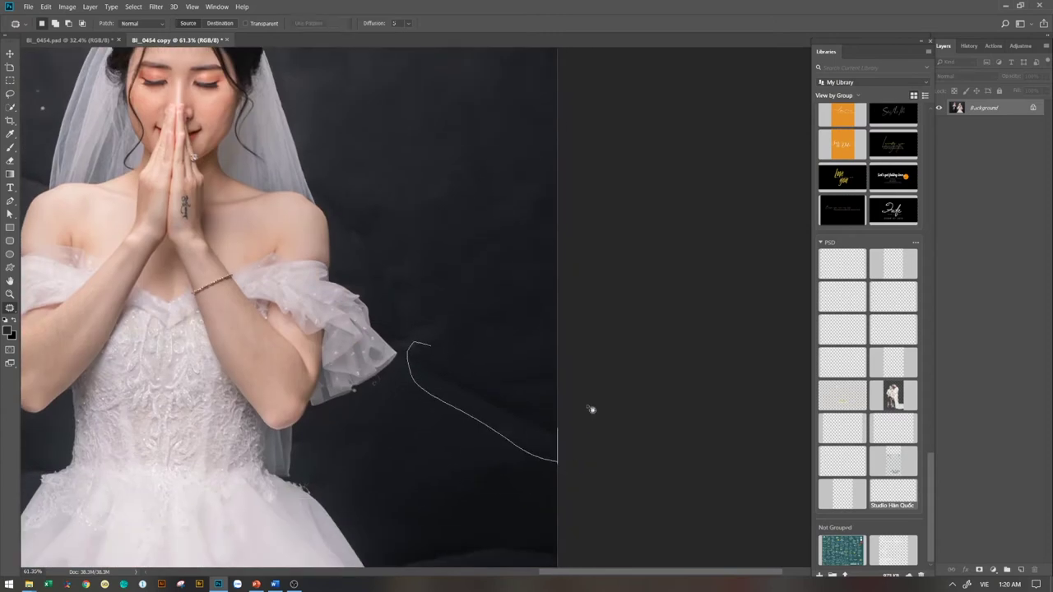
{"action": "key", "text": "ctrl+d"}
{"action": "mouse_move", "coordinate": [383, 284]}
{"action": "left_mouse_down"}
{"action": "mouse_move", "coordinate": [411, 357]}
{"action": "mouse_move", "coordinate": [448, 292]}
{"action": "left_mouse_up"}
{"action": "key", "text": "ctrl+d"}
{"action": "mouse_move", "coordinate": [357, 197]}
{"action": "left_mouse_down"}
{"action": "mouse_move", "coordinate": [348, 245]}
{"action": "mouse_move", "coordinate": [411, 242]}
{"action": "left_mouse_up"}
{"action": "key", "text": "ctrl+d"}
{"action": "left_click_drag", "start_coordinate": [515, 359], "coordinate": [606, 383]}
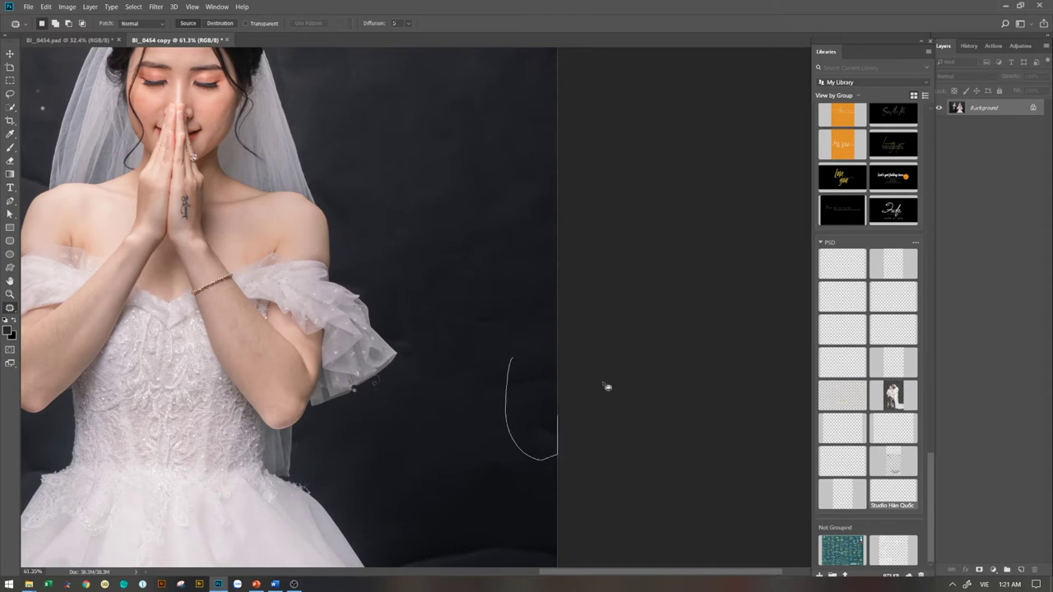
{"action": "key", "text": "ctrl+d"}
{"action": "scroll", "coordinate": [418, 315], "scroll_direction": "down", "scroll_amount": 5}
{"action": "left_click_drag", "start_coordinate": [419, 315], "coordinate": [505, 263]}
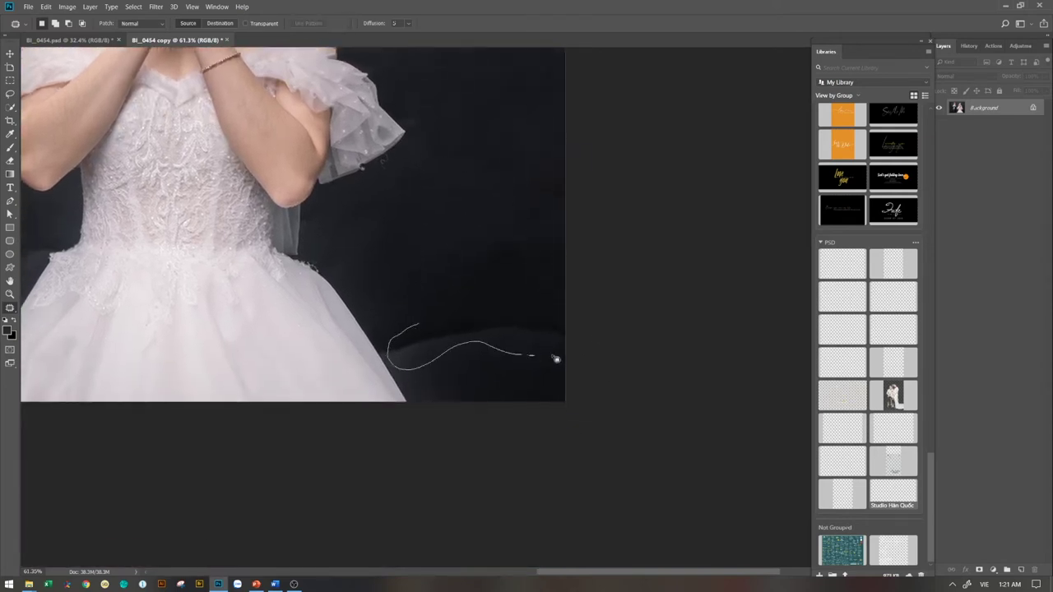
{"action": "key", "text": "ctrl+d"}
{"action": "mouse_move", "coordinate": [518, 210]}
{"action": "left_mouse_down"}
{"action": "mouse_move", "coordinate": [476, 258]}
{"action": "mouse_move", "coordinate": [517, 212]}
{"action": "left_mouse_up"}
{"action": "left_click_drag", "start_coordinate": [422, 255], "coordinate": [568, 256]}
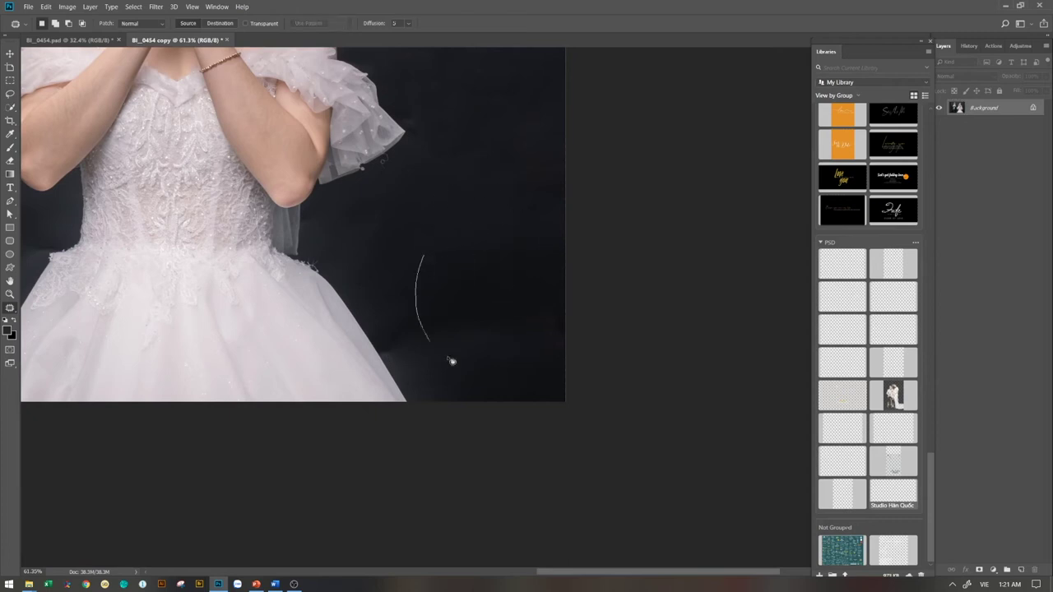
{"action": "scroll", "coordinate": [495, 216], "scroll_direction": "up", "scroll_amount": 5}
{"action": "left_click_drag", "start_coordinate": [512, 321], "coordinate": [589, 375]}
{"action": "scroll", "coordinate": [589, 376], "scroll_direction": "down", "scroll_amount": 5}
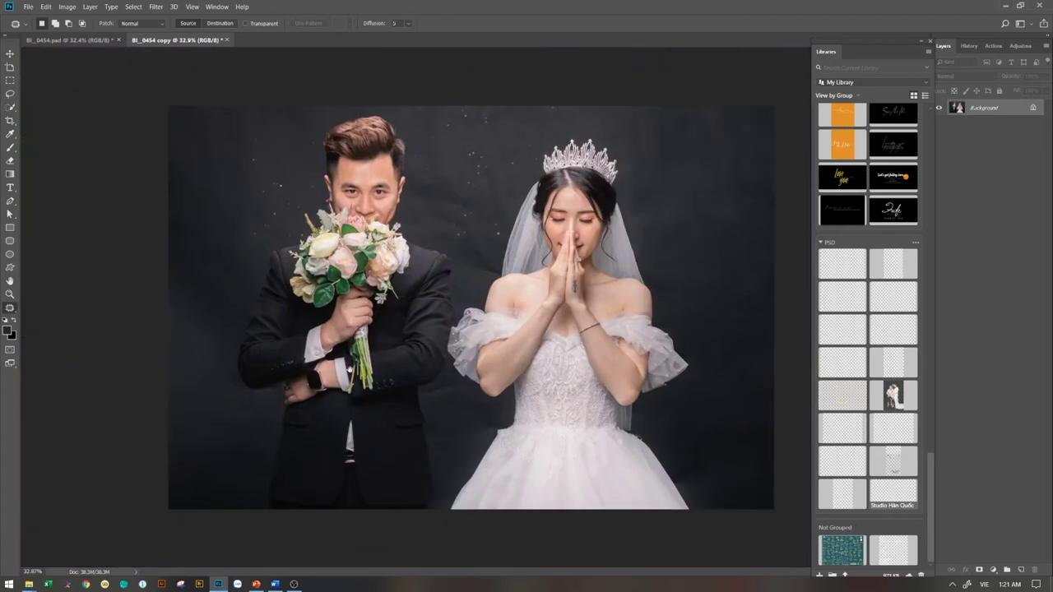
{"action": "scroll", "coordinate": [477, 414], "scroll_direction": "up", "scroll_amount": 5}
{"action": "mouse_move", "coordinate": [444, 421]}
{"action": "left_mouse_down"}
{"action": "mouse_move", "coordinate": [412, 434]}
{"action": "mouse_move", "coordinate": [587, 403]}
{"action": "mouse_move", "coordinate": [650, 505]}
{"action": "left_mouse_up"}
{"action": "scroll", "coordinate": [624, 466], "scroll_direction": "down", "scroll_amount": 3}
{"action": "scroll", "coordinate": [623, 467], "scroll_direction": "left", "scroll_amount": 5}
{"action": "scroll", "coordinate": [412, 383], "scroll_direction": "left", "scroll_amount": 5}
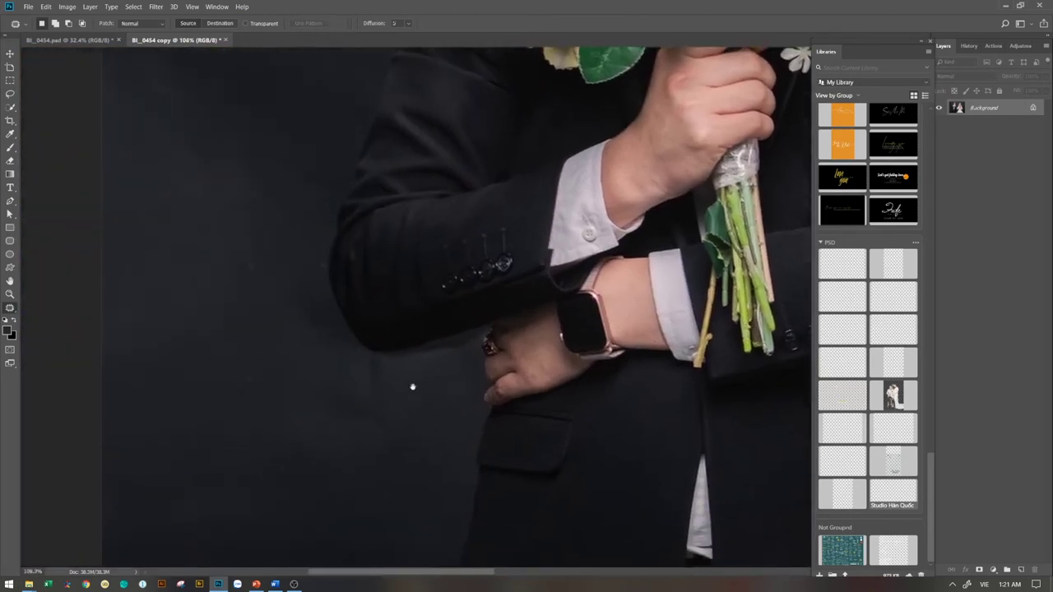
{"action": "scroll", "coordinate": [436, 411], "scroll_direction": "down", "scroll_amount": 3}
{"action": "scroll", "coordinate": [247, 431], "scroll_direction": "down", "scroll_amount": 2}
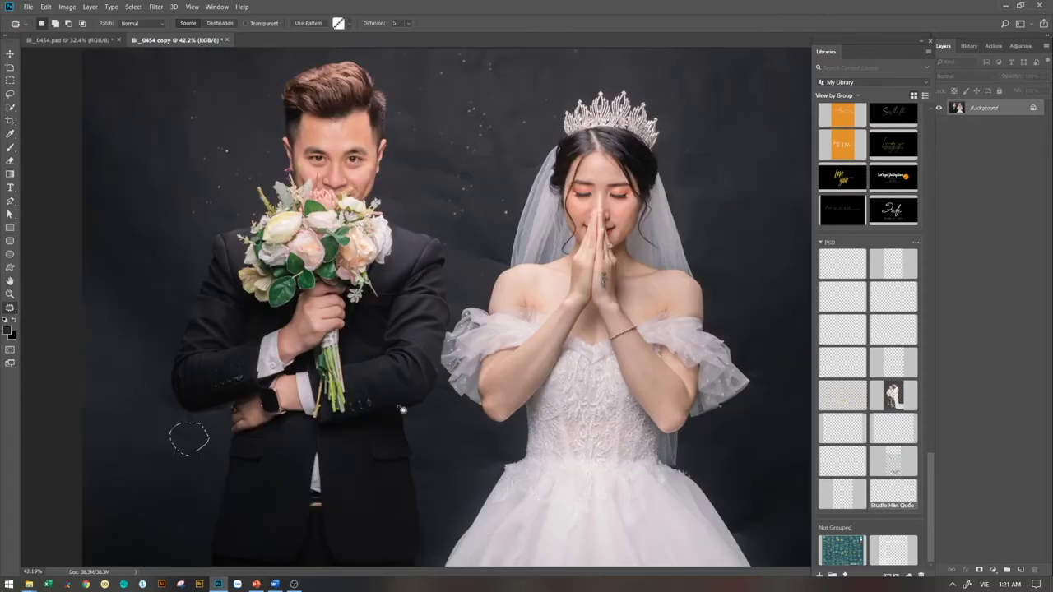
{"action": "mouse_move", "coordinate": [489, 128]}
{"action": "left_mouse_down"}
{"action": "mouse_move", "coordinate": [506, 147]}
{"action": "mouse_move", "coordinate": [495, 113]}
{"action": "mouse_move", "coordinate": [477, 106]}
{"action": "left_mouse_up"}
{"action": "scroll", "coordinate": [495, 113], "scroll_direction": "down", "scroll_amount": 2}
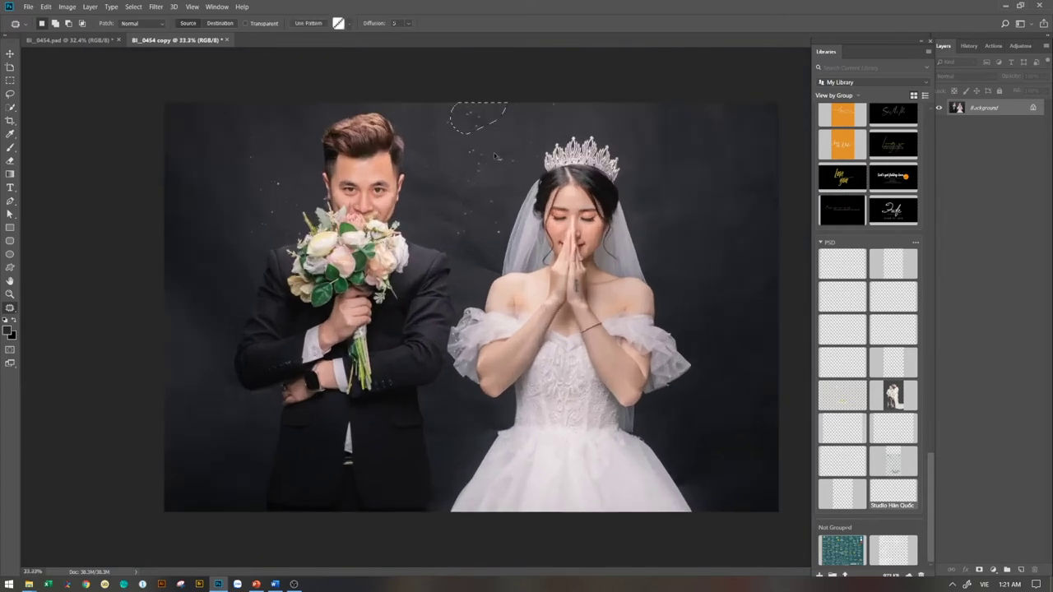
{"action": "key", "text": "ctrl+d"}
Duplicate the background into Layer 1 and patch a spot beside the groom's shoulder
{"action": "key", "text": "ctrl+j"}
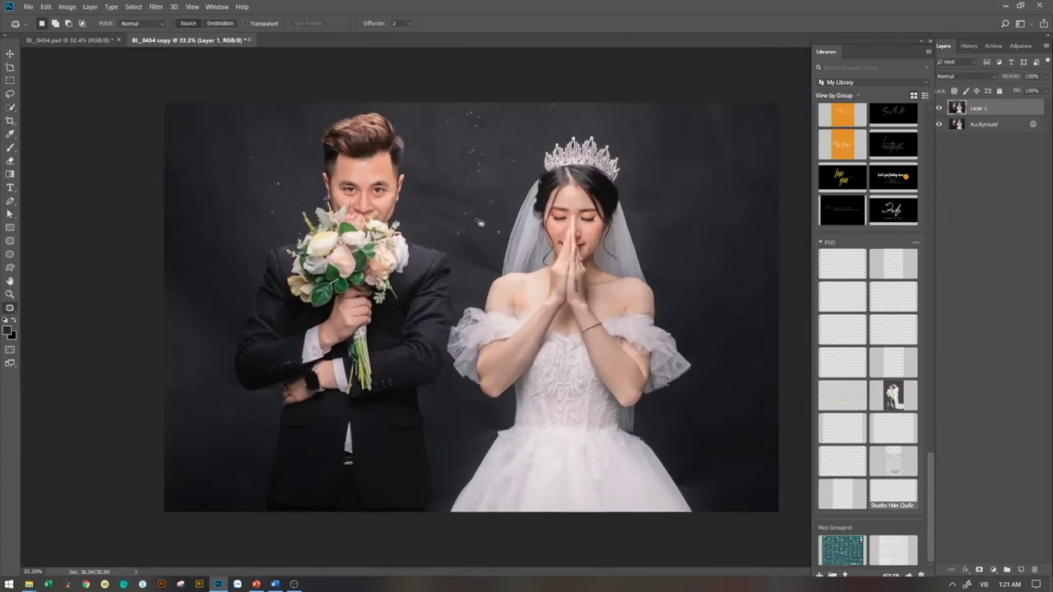
{"action": "mouse_move", "coordinate": [453, 193]}
{"action": "left_mouse_down"}
{"action": "mouse_move", "coordinate": [447, 179]}
{"action": "mouse_move", "coordinate": [263, 189]}
{"action": "left_mouse_up"}
{"action": "key", "text": "ctrl+d"}
Apply Dust & Scratches to Layer 1 with radius 17 and threshold 12 levels
{"action": "left_click", "coordinate": [156, 8]}
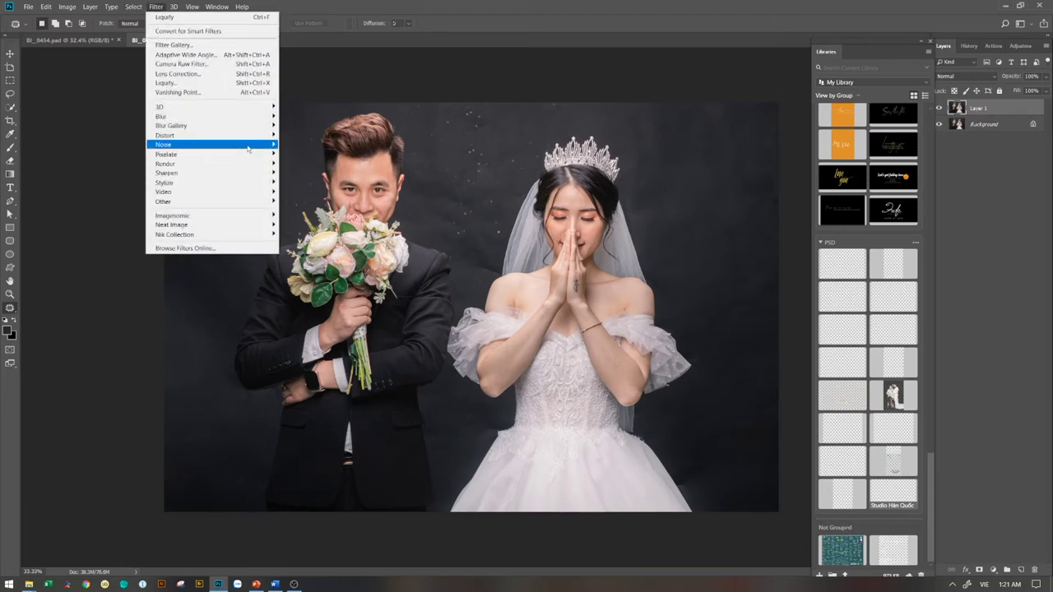
{"action": "left_click", "coordinate": [320, 164]}
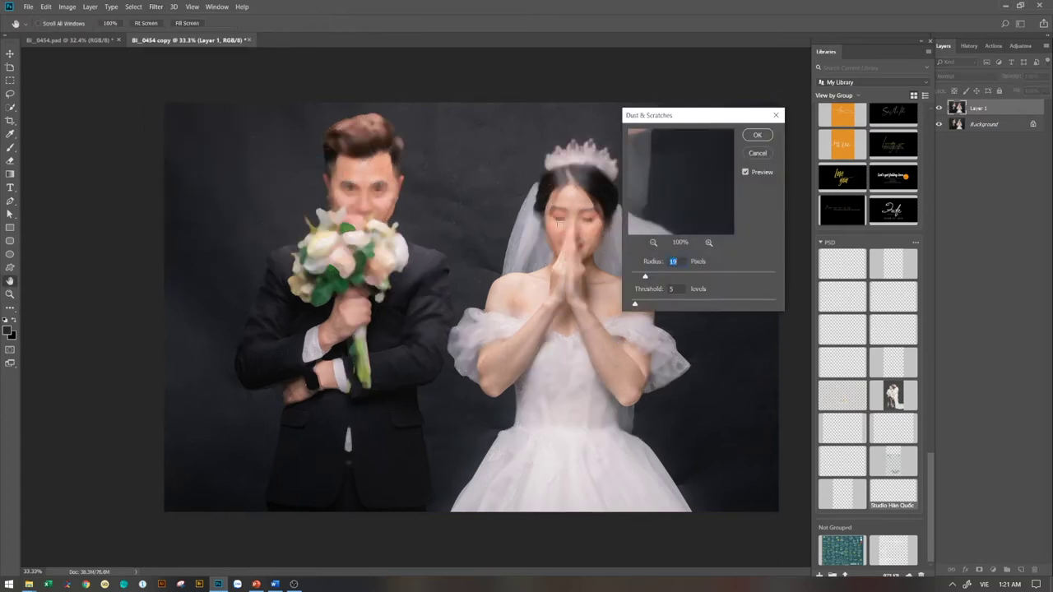
{"action": "mouse_move", "coordinate": [645, 277]}
{"action": "left_mouse_down"}
{"action": "mouse_move", "coordinate": [667, 277]}
{"action": "mouse_move", "coordinate": [644, 278]}
{"action": "left_mouse_up"}
{"action": "left_click", "coordinate": [643, 305]}
{"action": "left_click_drag", "start_coordinate": [634, 305], "coordinate": [637, 306]}
{"action": "left_click", "coordinate": [758, 135]}
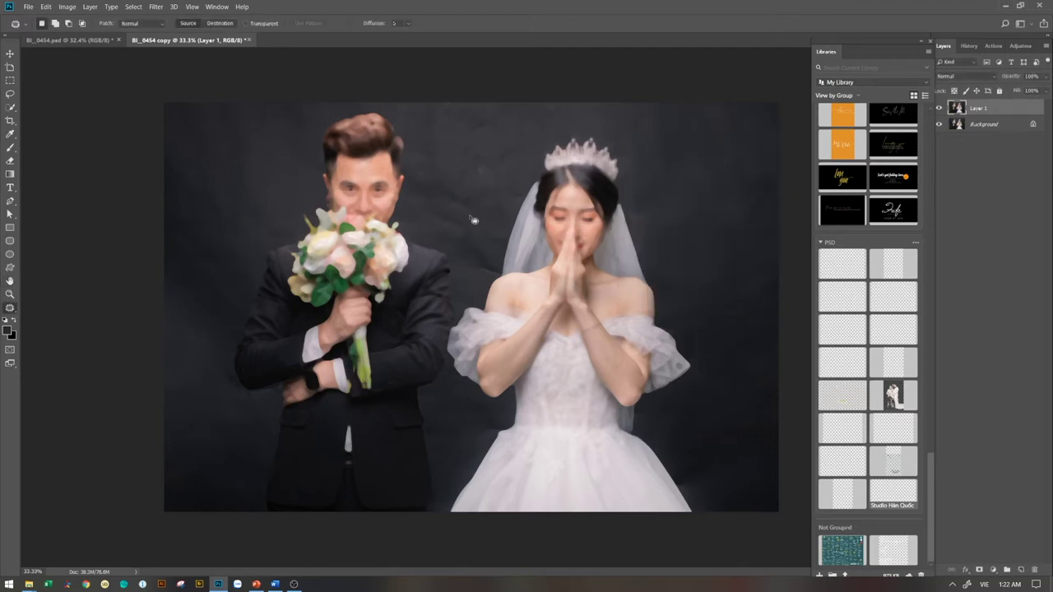
Add a layer mask to Layer 1 and invert it to hide the smoothing
{"action": "key", "text": "alt+l"}
{"action": "key", "text": "m"}
{"action": "key", "text": "r"}
{"action": "key", "text": "ctrl+i"}
Paint white on the mask with a small brush over backdrop specks between the couple
{"action": "key", "text": "b"}
{"action": "key", "text": "bracketleft"}
{"action": "key", "text": "bracketleft"}
{"action": "key", "text": "bracketleft"}
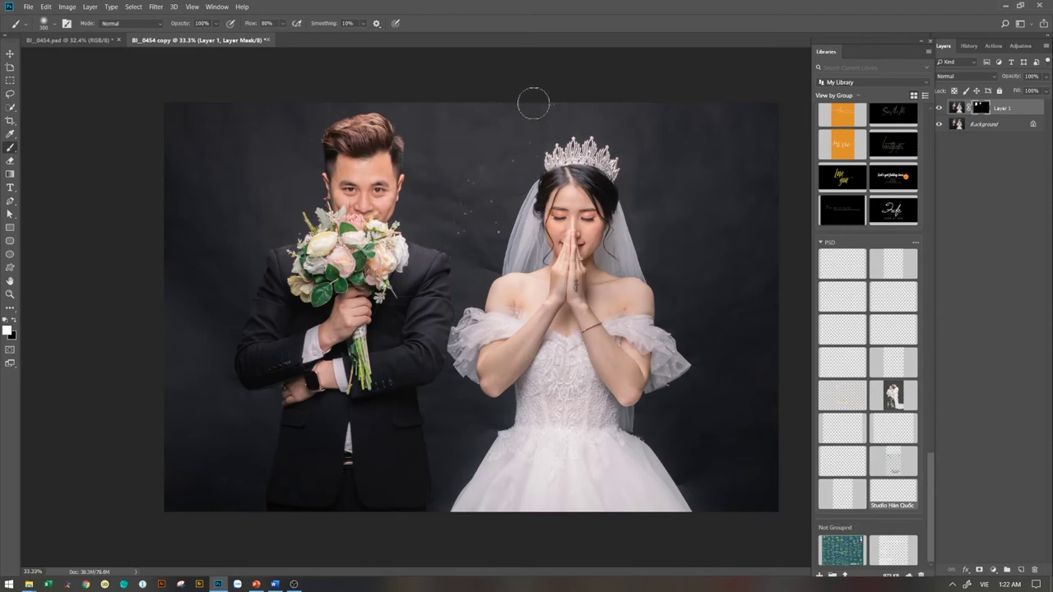
{"action": "mouse_move", "coordinate": [499, 153]}
{"action": "left_mouse_down"}
{"action": "mouse_move", "coordinate": [465, 207]}
{"action": "mouse_move", "coordinate": [491, 225]}
{"action": "left_mouse_up"}
{"action": "key", "text": "bracketleft"}
{"action": "left_click_drag", "start_coordinate": [509, 164], "coordinate": [471, 271]}
{"action": "key", "text": "bracketright"}
{"action": "key", "text": "bracketright"}
{"action": "key", "text": "bracketright"}
{"action": "key", "text": "bracketright"}
{"action": "key", "text": "bracketright"}
{"action": "key", "text": "bracketleft"}
{"action": "key", "text": "bracketleft"}
{"action": "key", "text": "bracketleft"}
{"action": "key", "text": "bracketleft"}
{"action": "key", "text": "bracketright"}
{"action": "key", "text": "bracketright"}
{"action": "key", "text": "bracketright"}
{"action": "key", "text": "bracketright"}
Toggle Layer 1 to compare before and after, then stamp all visible layers into Layer 2
{"action": "left_click", "coordinate": [938, 108]}
{"action": "left_click", "coordinate": [939, 110]}
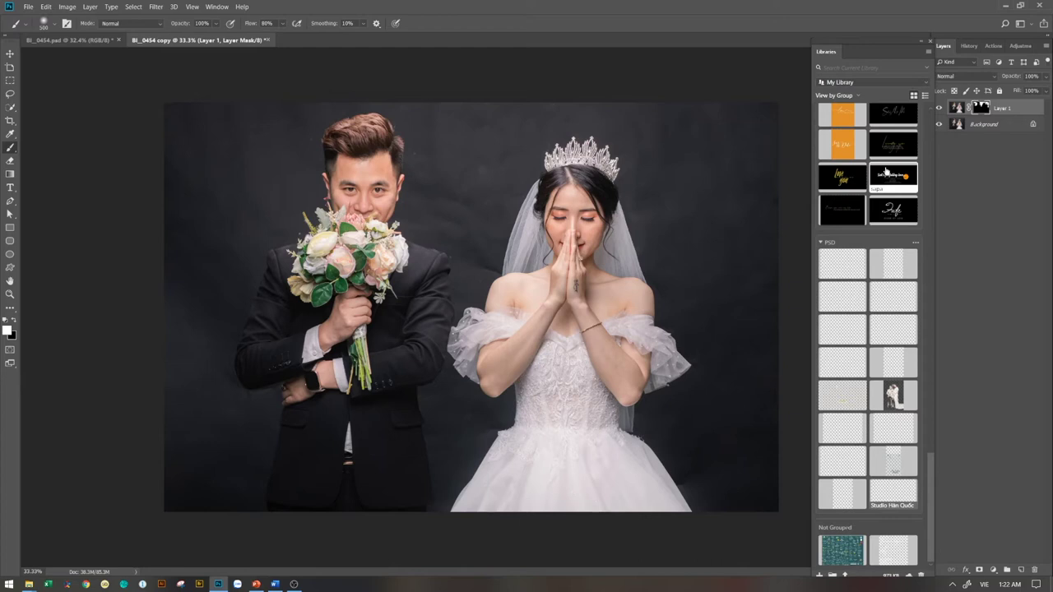
{"action": "key", "text": "ctrl+shift+alt+e"}
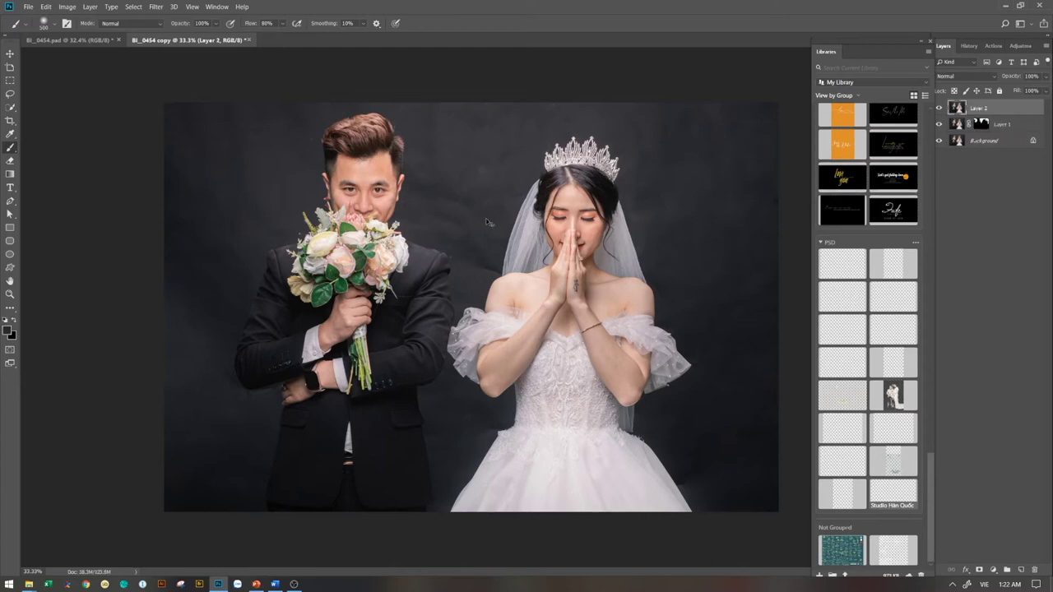
Brighten Layer 2 with a steep RGB Curves adjustment so the backdrop turns light grey
{"action": "key", "text": "ctrl+minus"}
{"action": "key", "text": "ctrl+plus"}
{"action": "key", "text": "ctrl+m"}
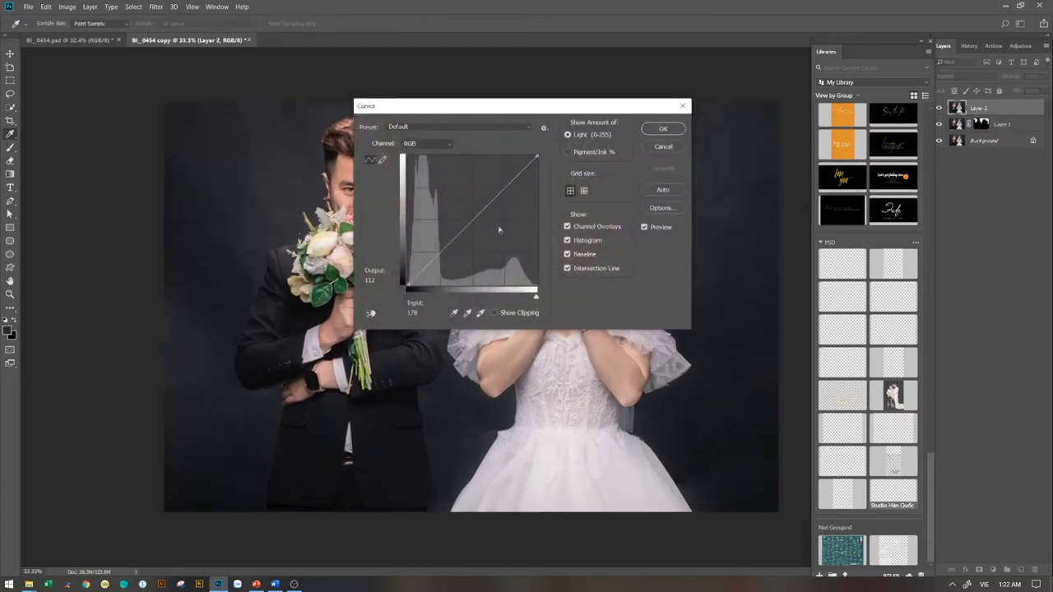
{"action": "left_click_drag", "start_coordinate": [450, 238], "coordinate": [428, 226]}
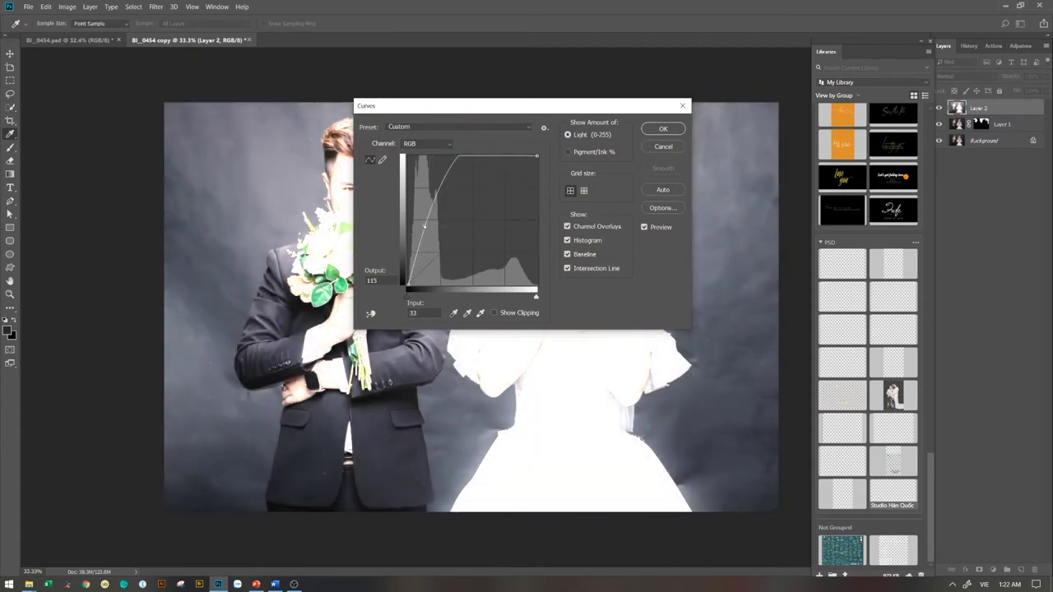
{"action": "key", "text": "Return"}
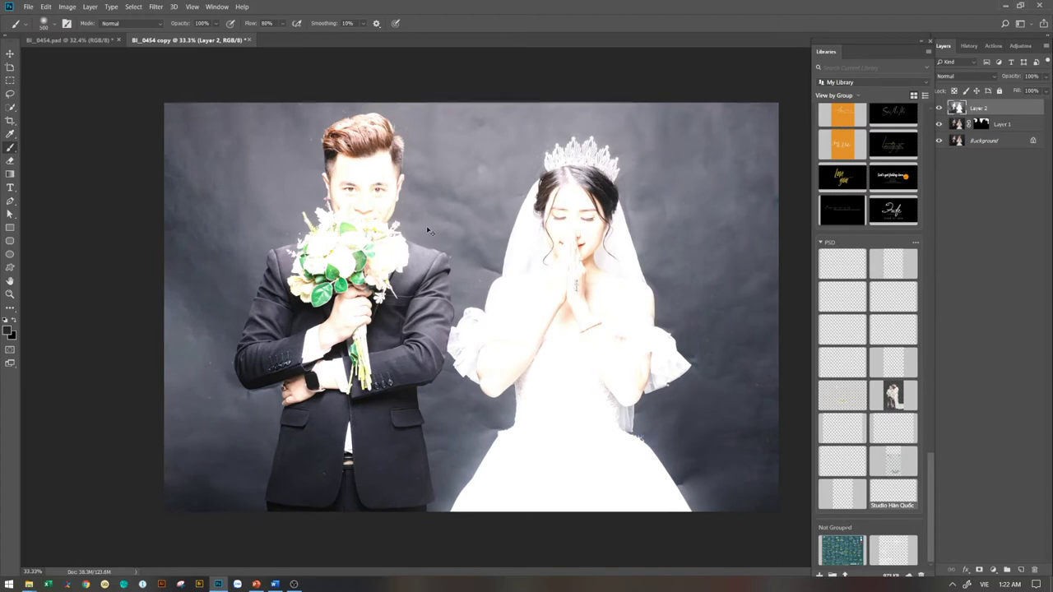
{"action": "key", "text": "ctrl+minus"}
{"action": "left_click", "coordinate": [136, 7]}
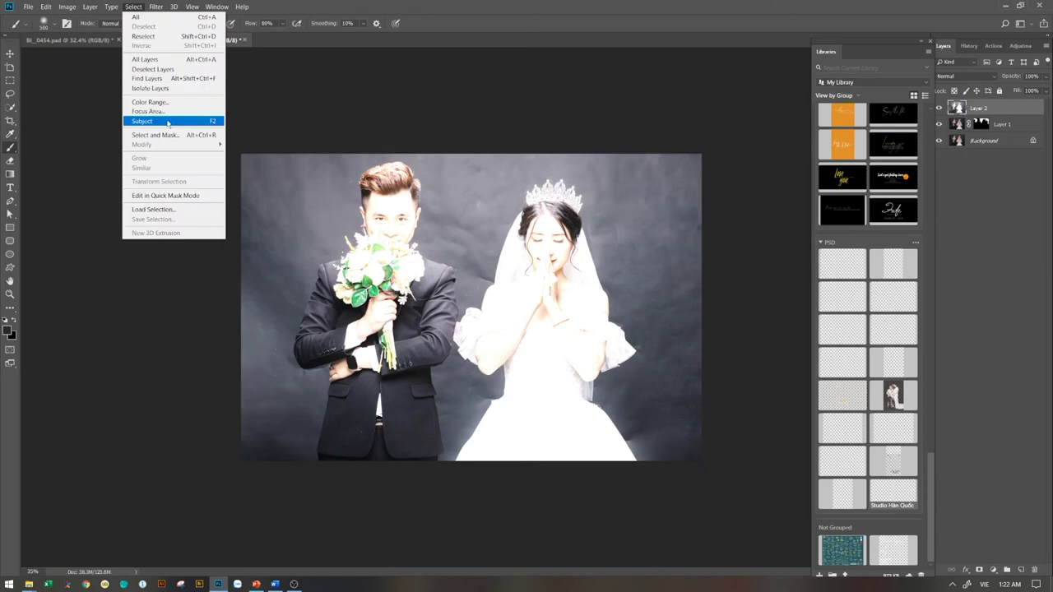
Select the couple with Select > Subject and zoom in to inspect the selection edges
{"action": "left_click", "coordinate": [167, 122]}
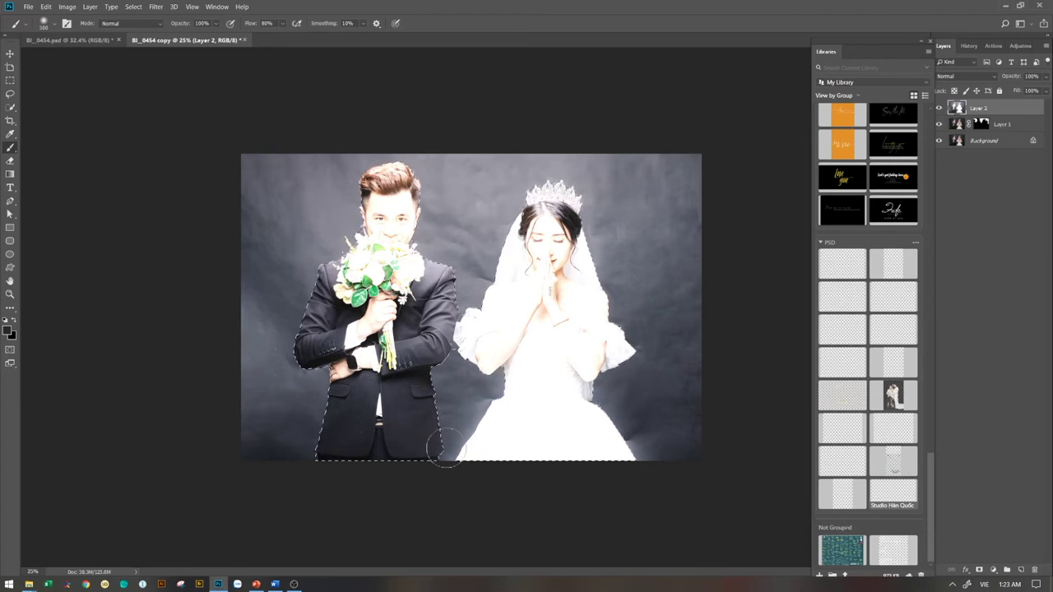
{"action": "scroll", "coordinate": [465, 305], "scroll_direction": "up", "scroll_amount": 1}
{"action": "scroll", "coordinate": [405, 401], "scroll_direction": "up", "scroll_amount": 5}
{"action": "scroll", "coordinate": [499, 344], "scroll_direction": "up", "scroll_amount": 2}
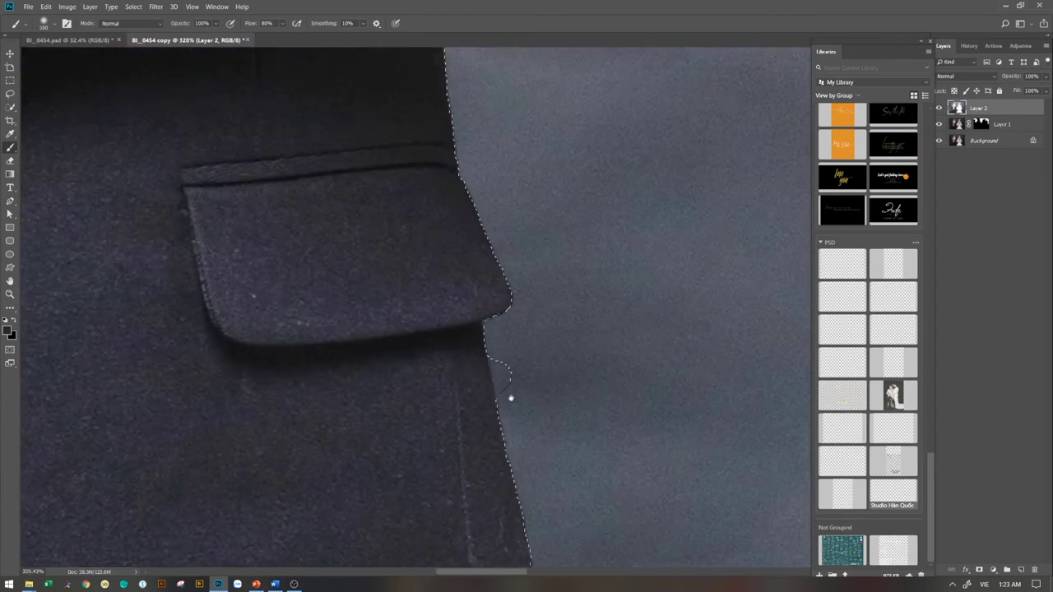
{"action": "scroll", "coordinate": [510, 370], "scroll_direction": "down", "scroll_amount": 5}
{"action": "scroll", "coordinate": [440, 379], "scroll_direction": "up", "scroll_amount": 2}
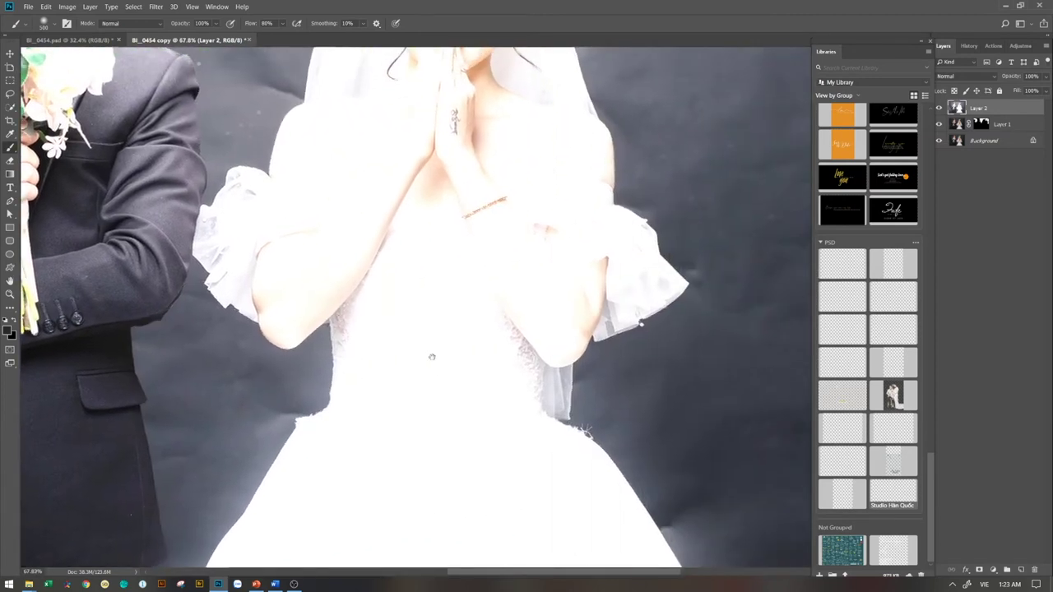
{"action": "scroll", "coordinate": [335, 359], "scroll_direction": "up", "scroll_amount": 3}
{"action": "scroll", "coordinate": [334, 359], "scroll_direction": "up", "scroll_amount": 1}
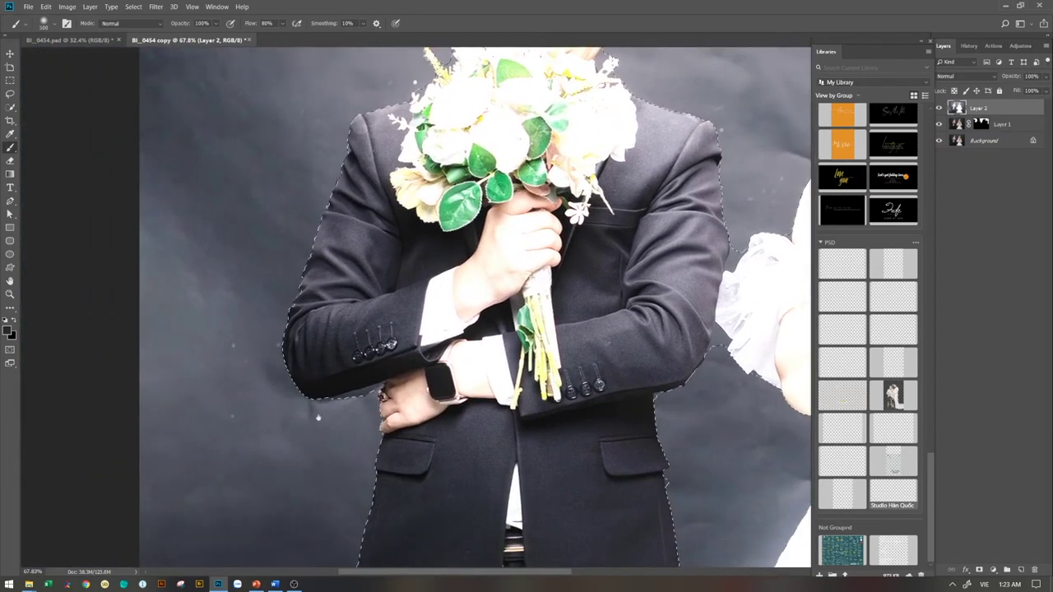
{"action": "scroll", "coordinate": [329, 411], "scroll_direction": "up", "scroll_amount": 2}
{"action": "scroll", "coordinate": [383, 369], "scroll_direction": "up", "scroll_amount": 1}
{"action": "scroll", "coordinate": [418, 398], "scroll_direction": "up", "scroll_amount": 1}
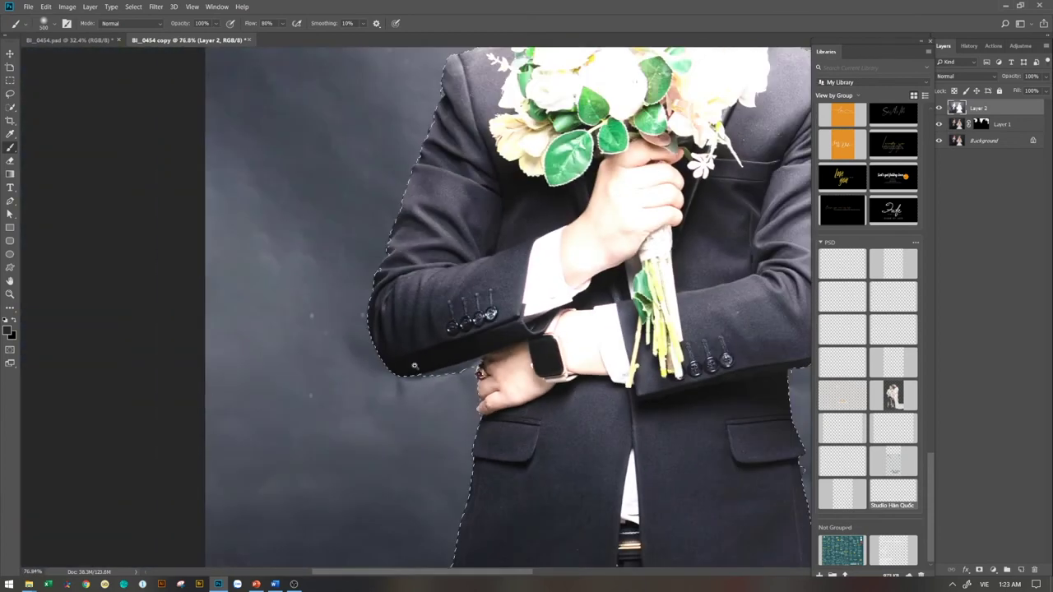
Trace a Pen path along the groom's sleeve bottom and subtract that backdrop strip from the selection
{"action": "left_click", "coordinate": [410, 429]}
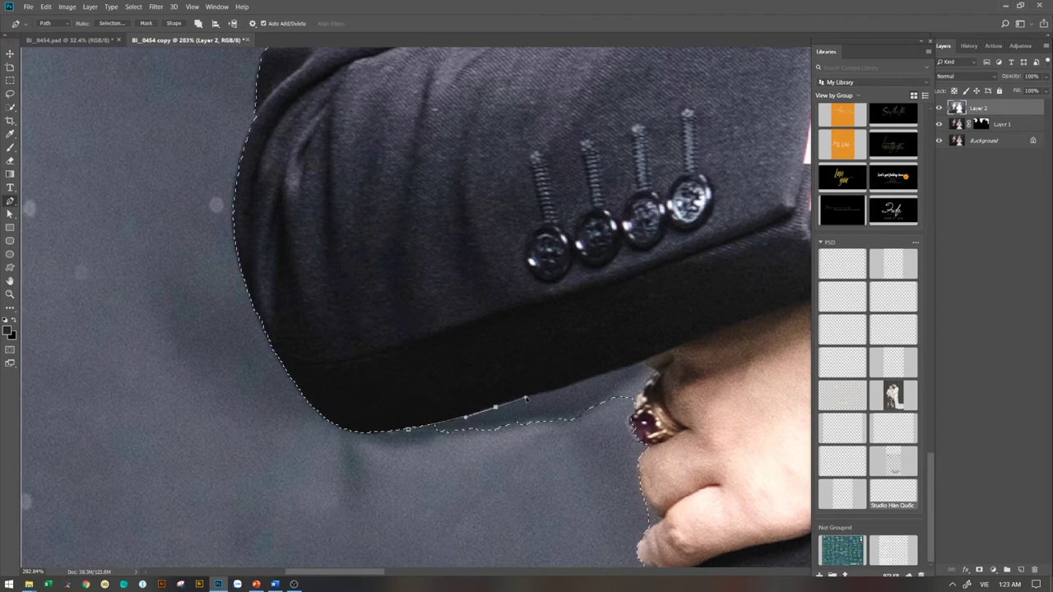
{"action": "left_click", "coordinate": [620, 368]}
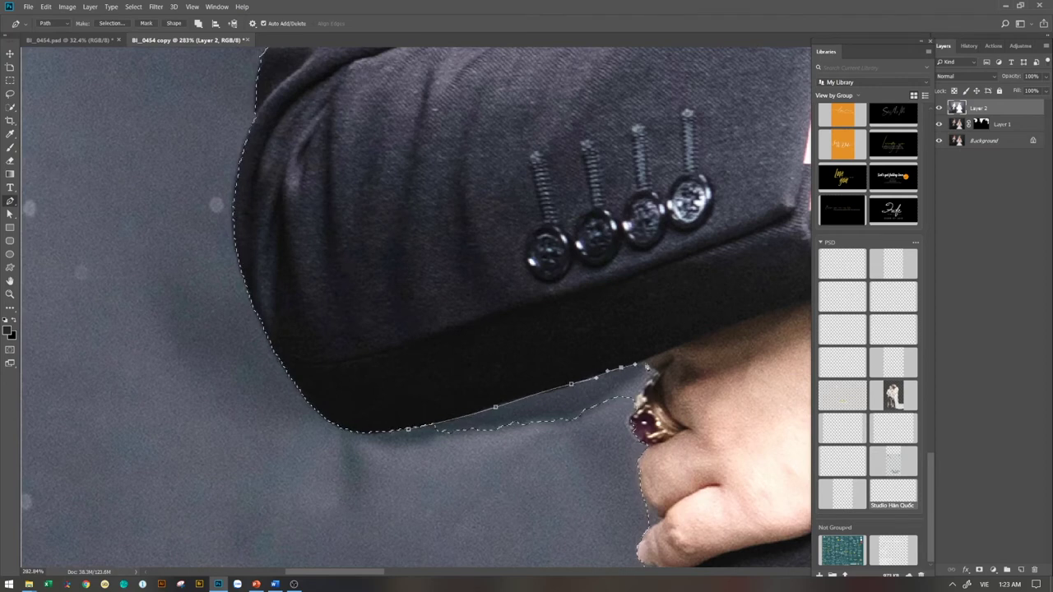
{"action": "left_click", "coordinate": [588, 474]}
{"action": "left_click", "coordinate": [501, 503]}
{"action": "left_click", "coordinate": [449, 510]}
{"action": "left_click_drag", "start_coordinate": [368, 520], "coordinate": [329, 520]}
{"action": "key", "text": "ctrl+alt+Return"}
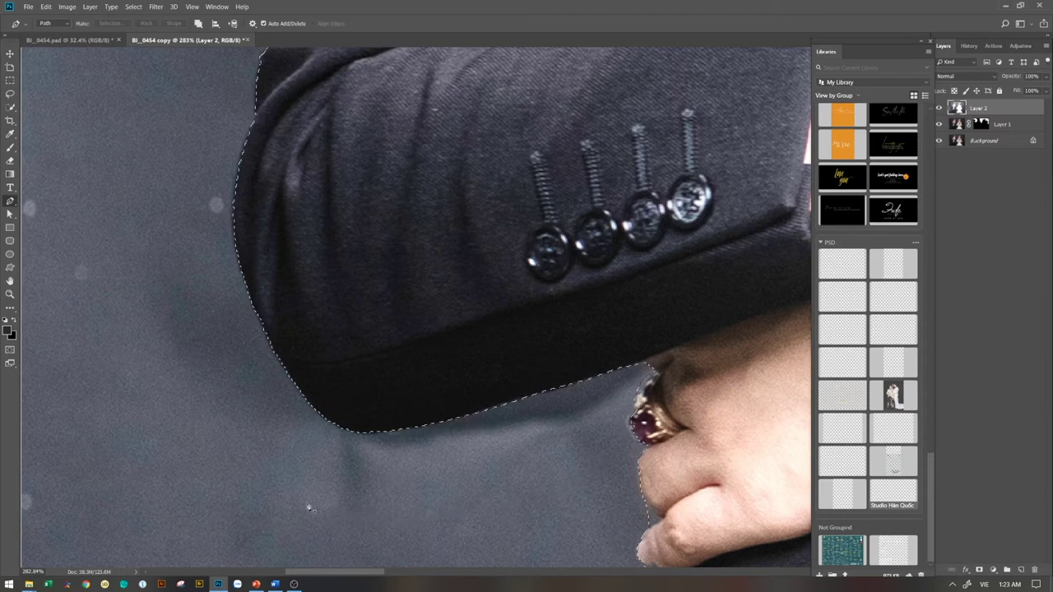
{"action": "scroll", "coordinate": [409, 474], "scroll_direction": "down", "scroll_amount": 3}
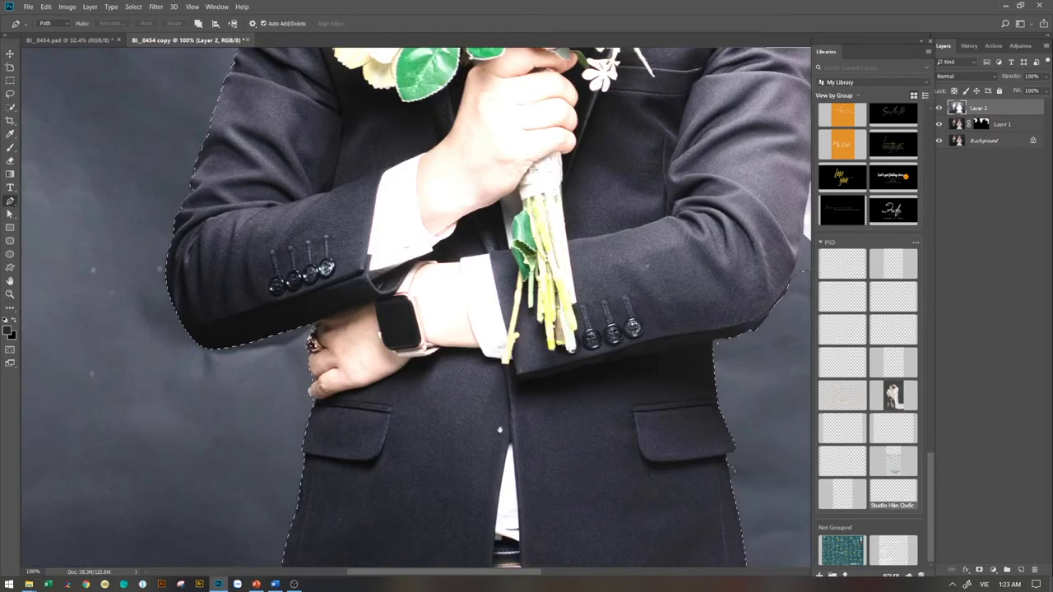
{"action": "scroll", "coordinate": [452, 367], "scroll_direction": "up", "scroll_amount": 2}
Start a new Pen path at the pocket edge along the groom's jacket
{"action": "left_click", "coordinate": [485, 364]}
{"action": "left_click_drag", "start_coordinate": [524, 394], "coordinate": [528, 377]}
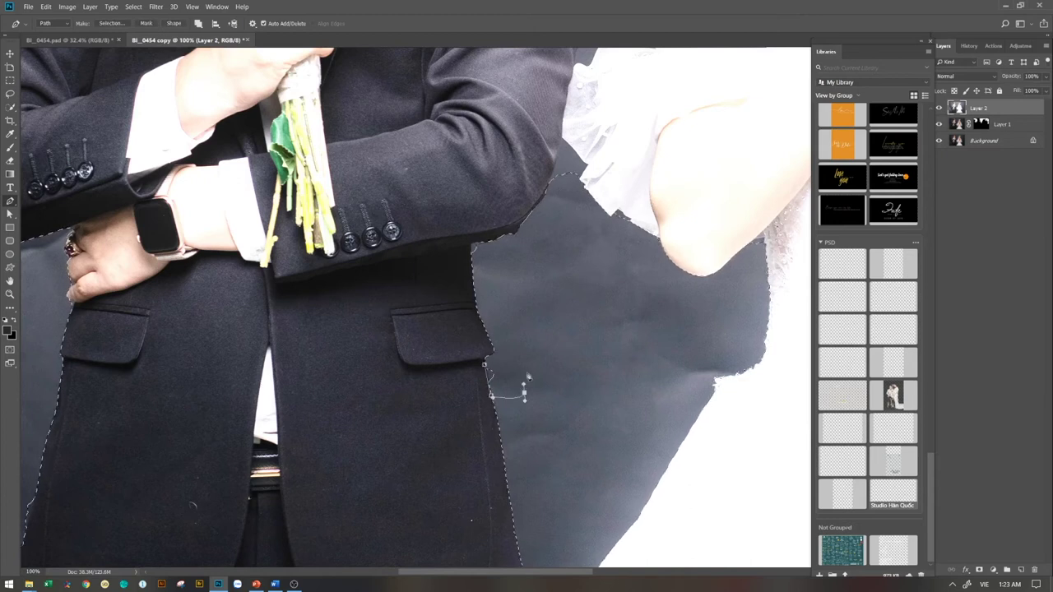
{"action": "scroll", "coordinate": [531, 368], "scroll_direction": "down", "scroll_amount": 1}
{"action": "scroll", "coordinate": [531, 362], "scroll_direction": "down", "scroll_amount": 1}
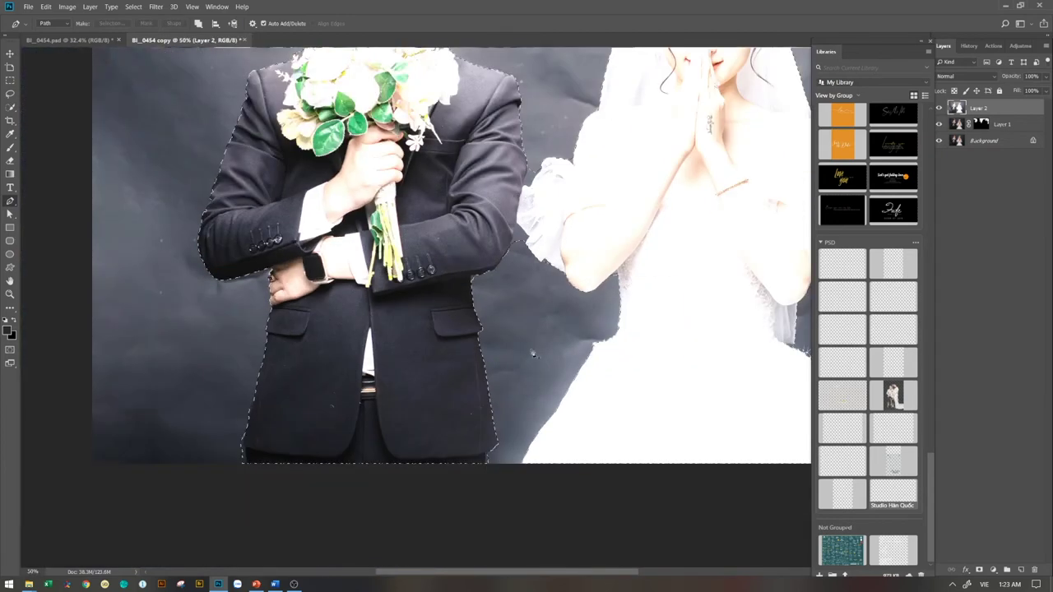
{"action": "scroll", "coordinate": [523, 146], "scroll_direction": "up", "scroll_amount": 1}
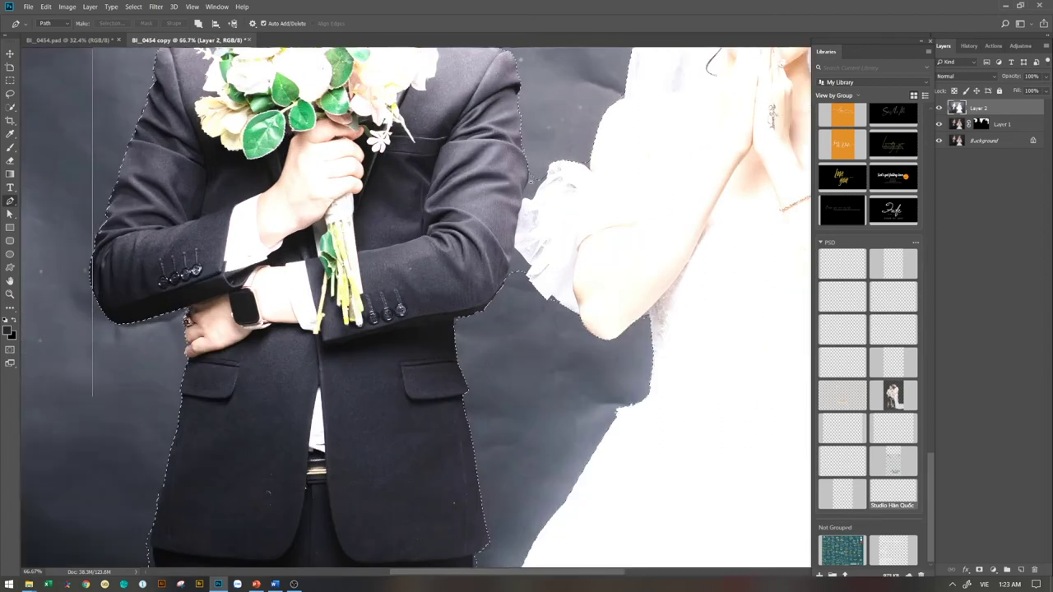
{"action": "scroll", "coordinate": [523, 147], "scroll_direction": "up", "scroll_amount": 1}
Subtract backdrop between the groom's sleeve and the bride's dress using Quick Selection
{"action": "scroll", "coordinate": [527, 322], "scroll_direction": "up", "scroll_amount": 1}
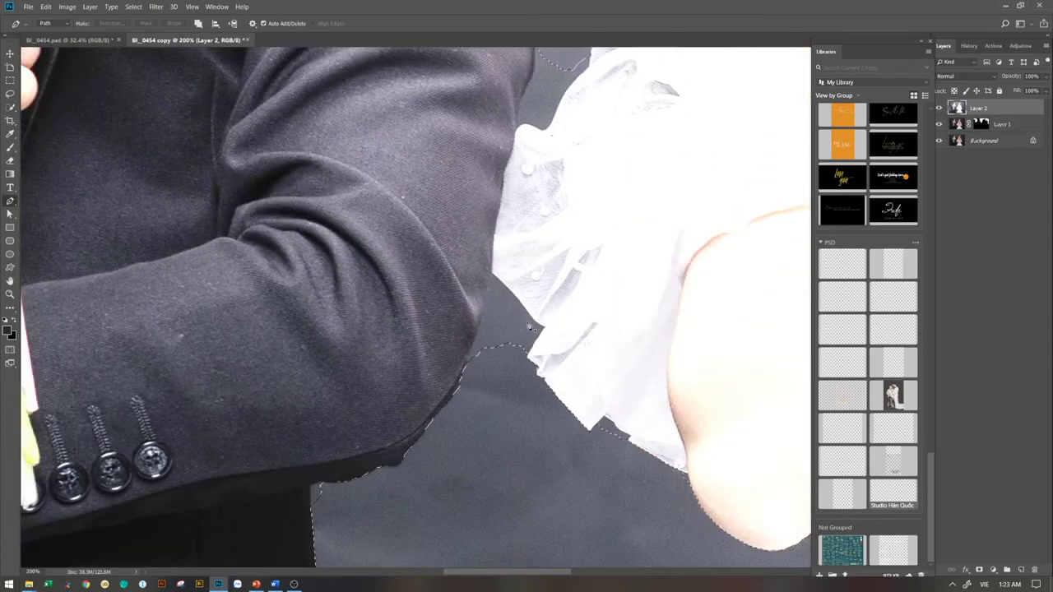
{"action": "key", "text": "w"}
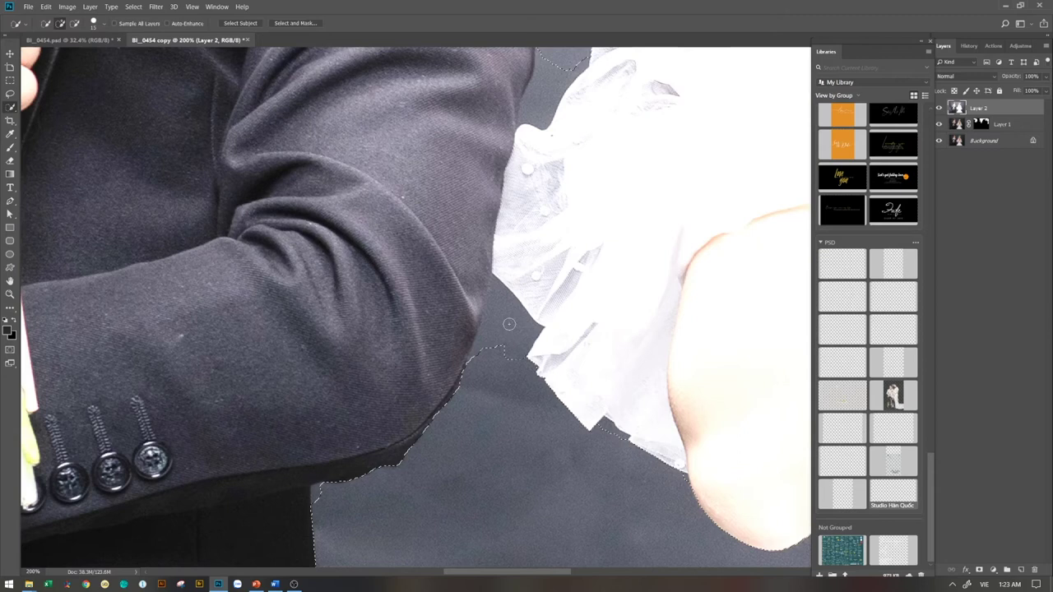
{"action": "key", "text": "super+space"}
{"action": "left_click", "coordinate": [509, 362], "text": "alt"}
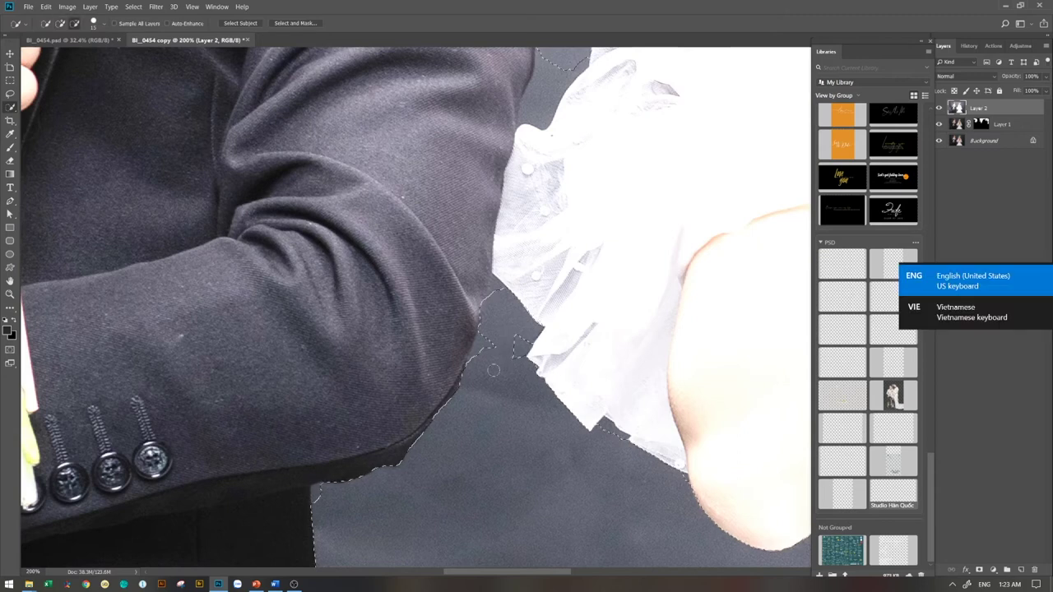
{"action": "scroll", "coordinate": [485, 340], "scroll_direction": "down", "scroll_amount": 1}
{"action": "left_click", "coordinate": [477, 329], "text": "alt"}
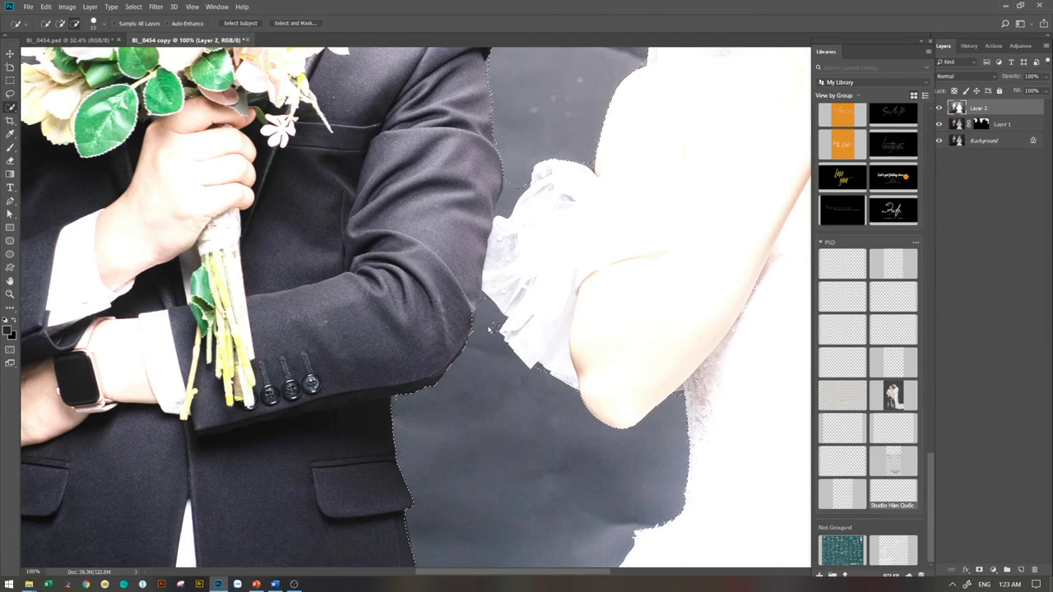
{"action": "left_click", "coordinate": [491, 329], "text": "alt"}
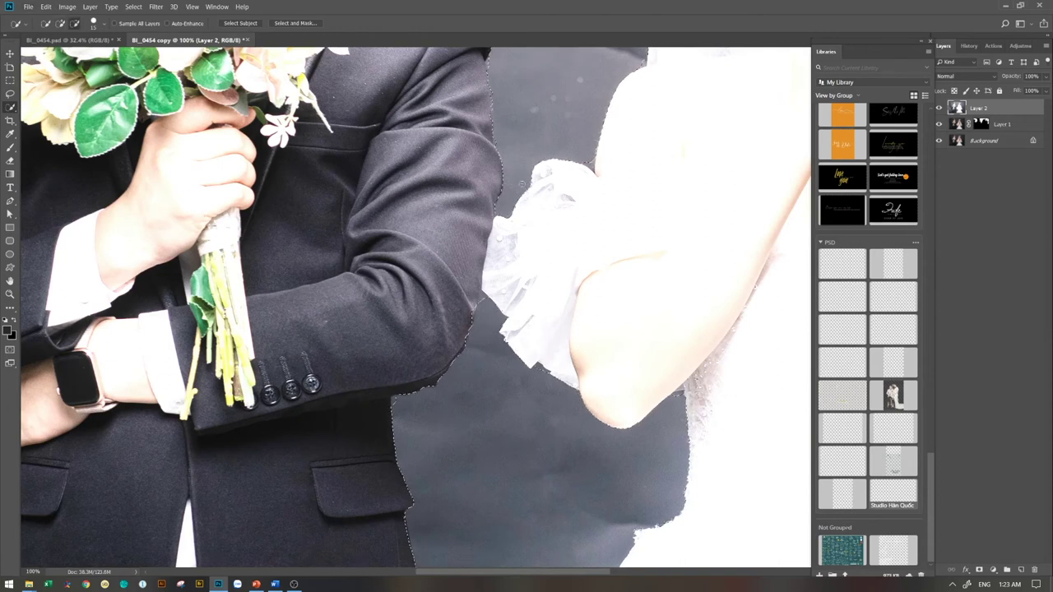
{"action": "scroll", "coordinate": [521, 183], "scroll_direction": "down", "scroll_amount": 1}
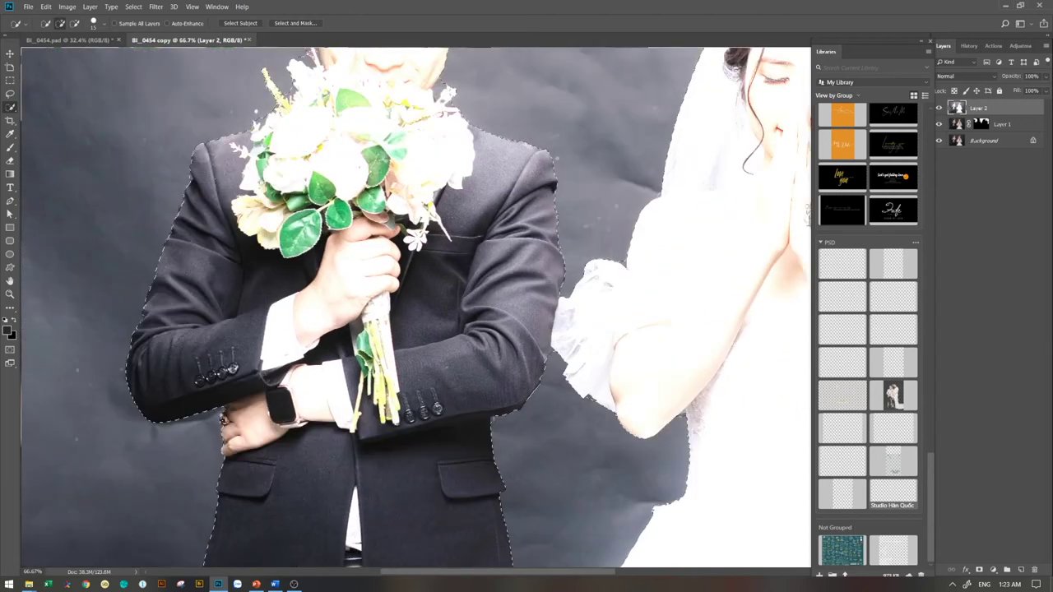
{"action": "scroll", "coordinate": [249, 264], "scroll_direction": "up", "scroll_amount": 1}
{"action": "scroll", "coordinate": [249, 264], "scroll_direction": "up", "scroll_amount": 1}
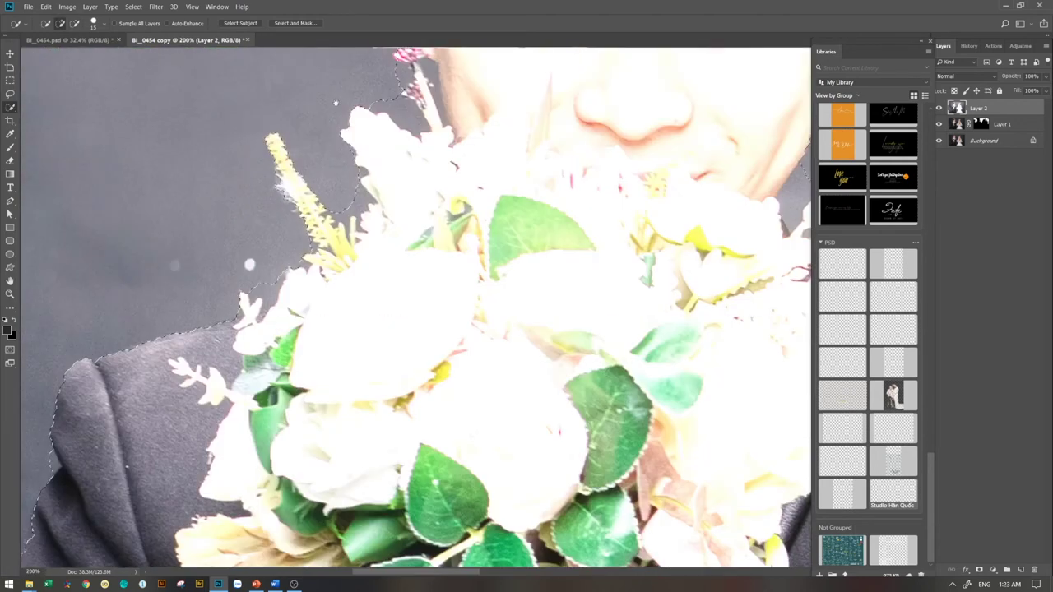
{"action": "scroll", "coordinate": [394, 304], "scroll_direction": "up", "scroll_amount": 3}
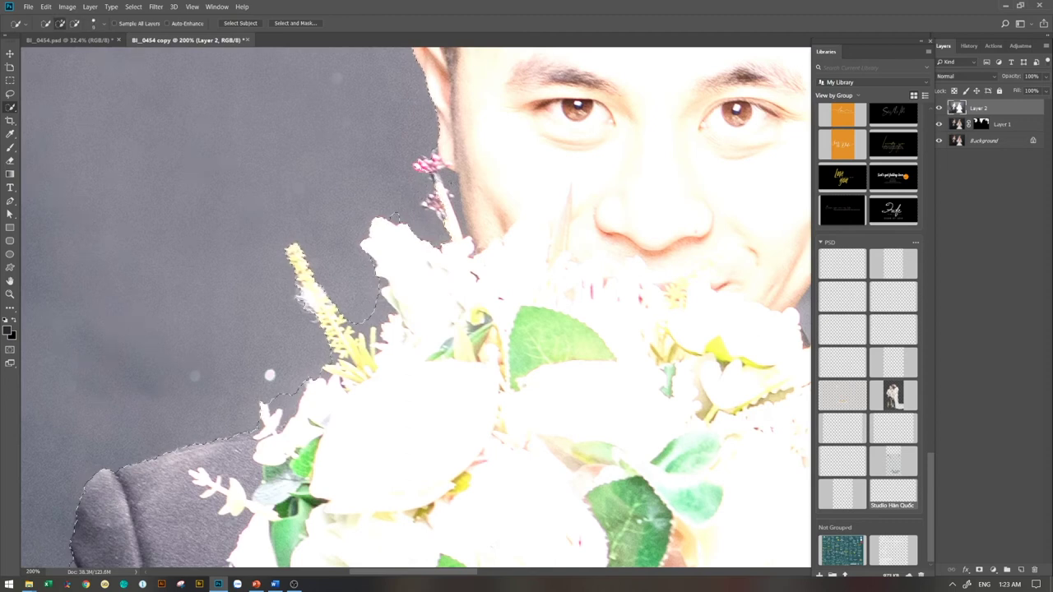
Add the bouquet edges and pink flower stem to the couple selection
{"action": "left_click", "coordinate": [394, 216], "text": "alt"}
{"action": "left_click", "coordinate": [375, 312], "text": "alt"}
{"action": "left_click", "coordinate": [448, 210]}
{"action": "scroll", "coordinate": [451, 225], "scroll_direction": "down", "scroll_amount": 1}
{"action": "scroll", "coordinate": [450, 224], "scroll_direction": "down", "scroll_amount": 1}
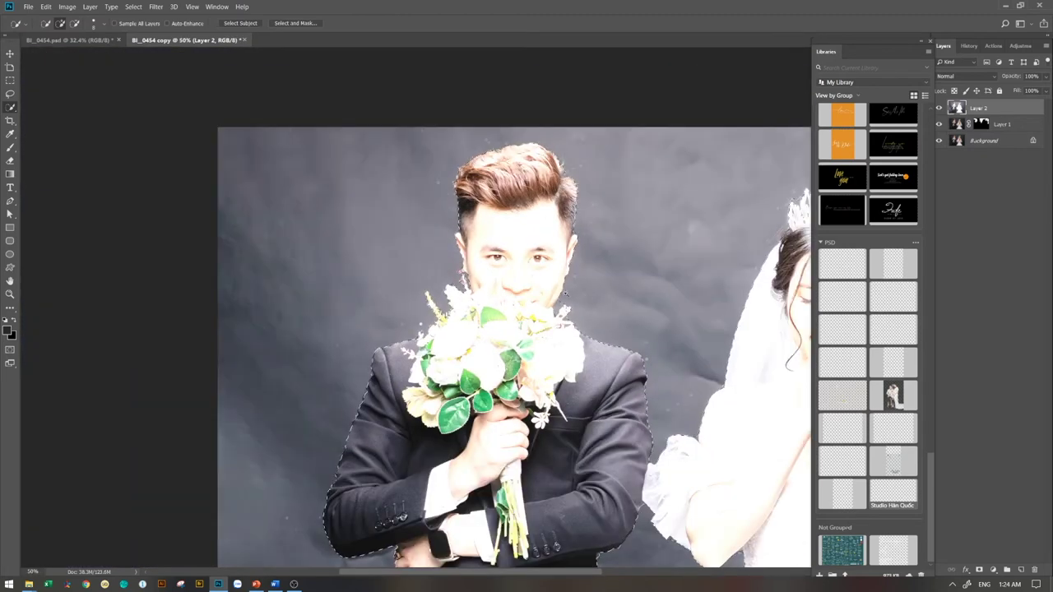
{"action": "scroll", "coordinate": [450, 224], "scroll_direction": "up", "scroll_amount": 1}
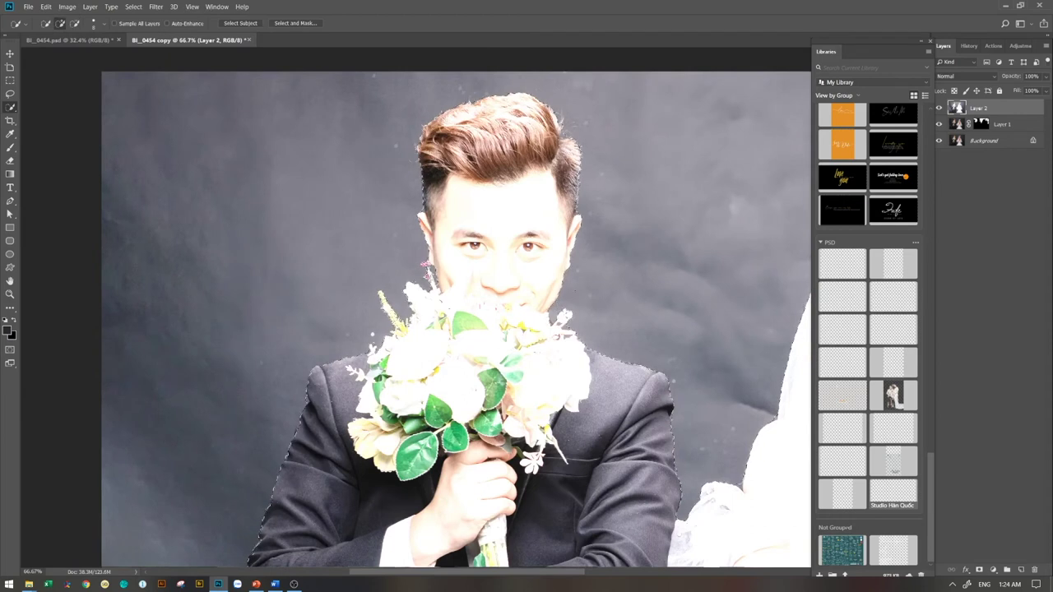
{"action": "scroll", "coordinate": [577, 296], "scroll_direction": "down", "scroll_amount": 1}
{"action": "scroll", "coordinate": [576, 297], "scroll_direction": "down", "scroll_amount": 1}
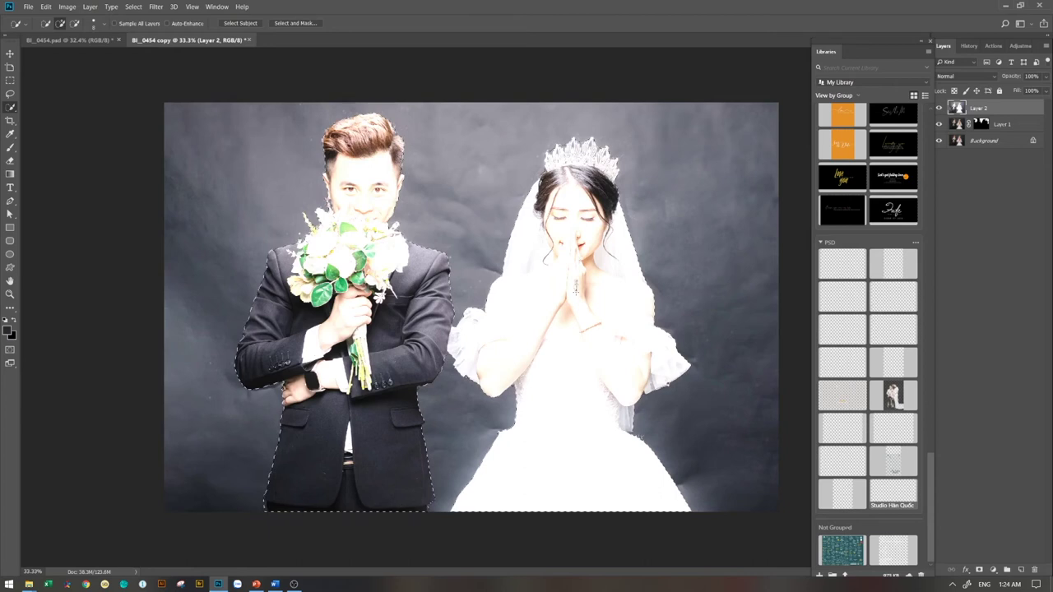
Feather the selection around the couple and delete Layer 1
{"action": "left_click", "coordinate": [131, 7]}
{"action": "left_click", "coordinate": [370, 8]}
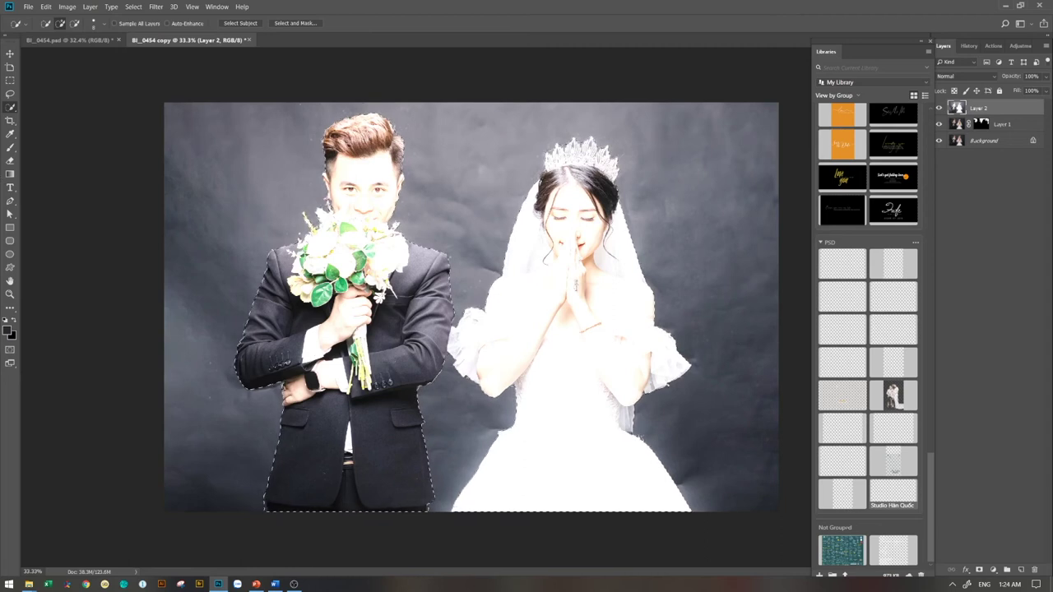
{"action": "key", "text": "shift+F6"}
{"action": "key", "text": "Return"}
{"action": "left_click", "coordinate": [1006, 123]}
{"action": "key", "text": "ctrl+e"}
Copy the feathered selection onto a new Layer 3
{"action": "key", "text": "ctrl+j"}
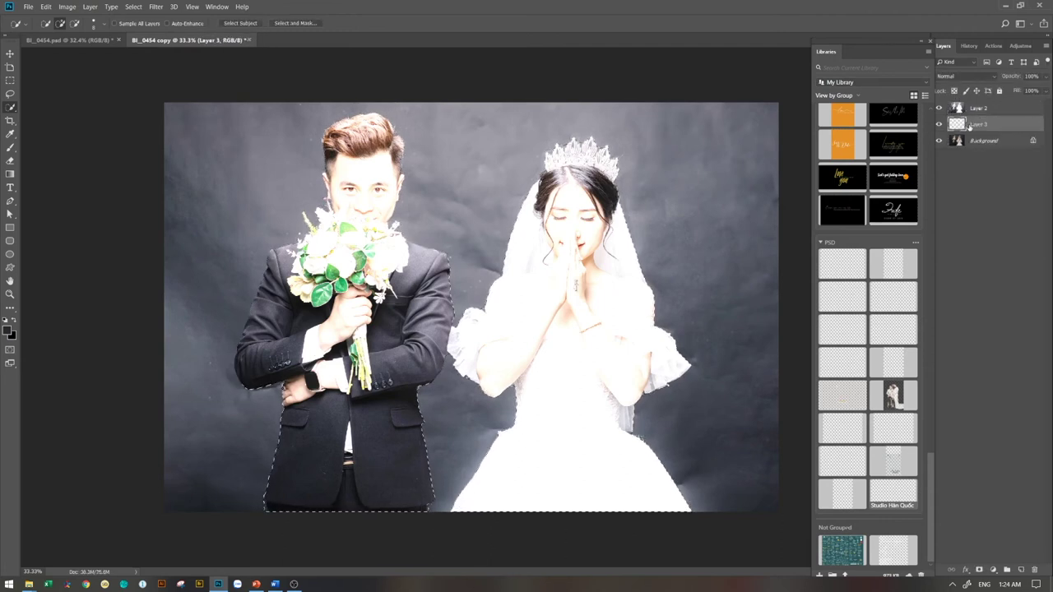
{"action": "key", "text": "ctrl+e"}
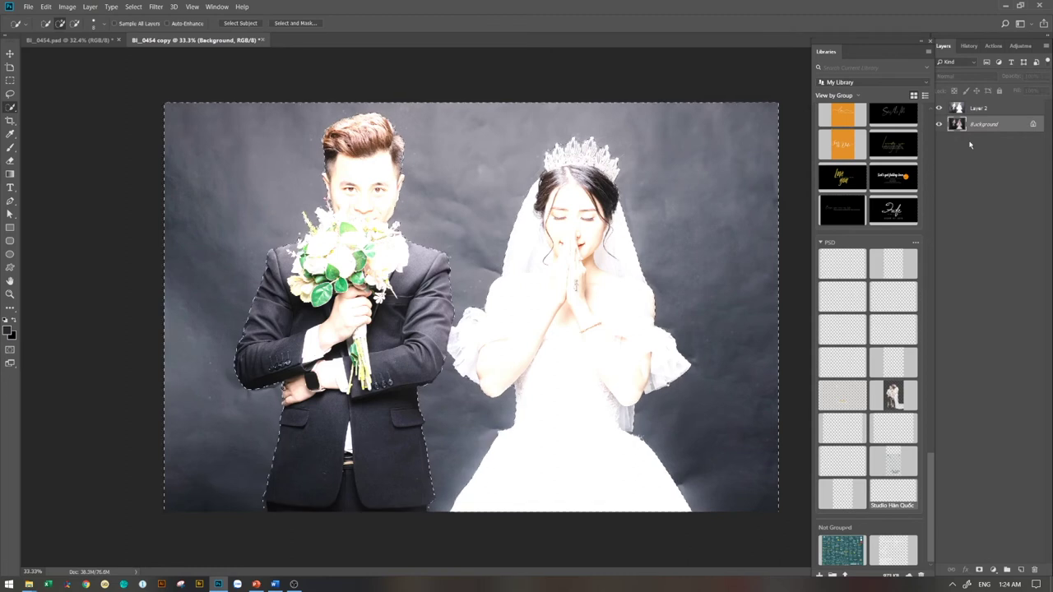
{"action": "key", "text": "ctrl+j"}
Delete the washed-out Layer 2 and duplicate Layer 3
{"action": "left_click", "coordinate": [977, 107]}
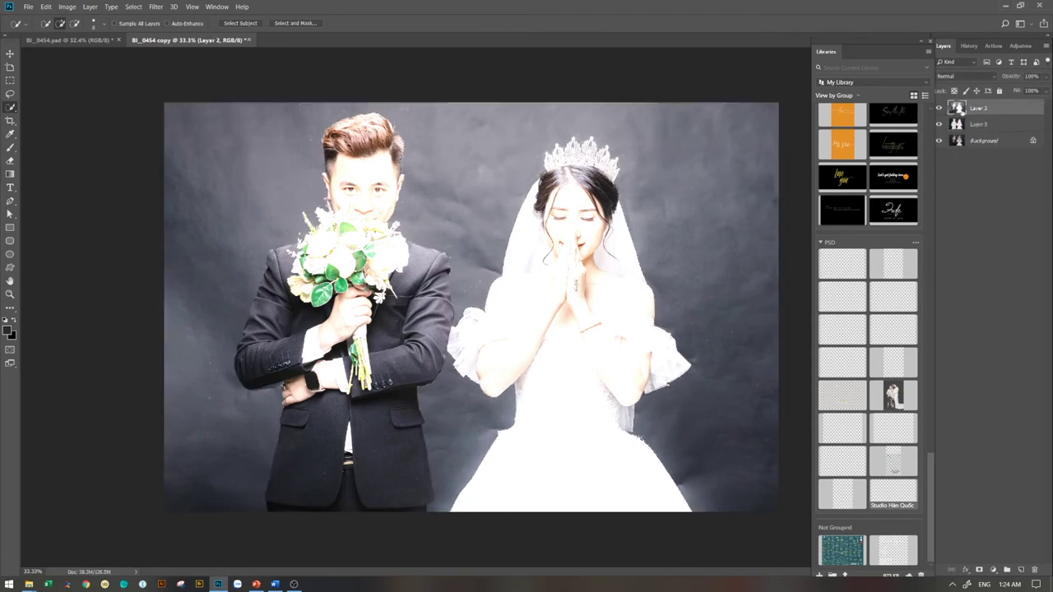
{"action": "left_click", "coordinate": [939, 109]}
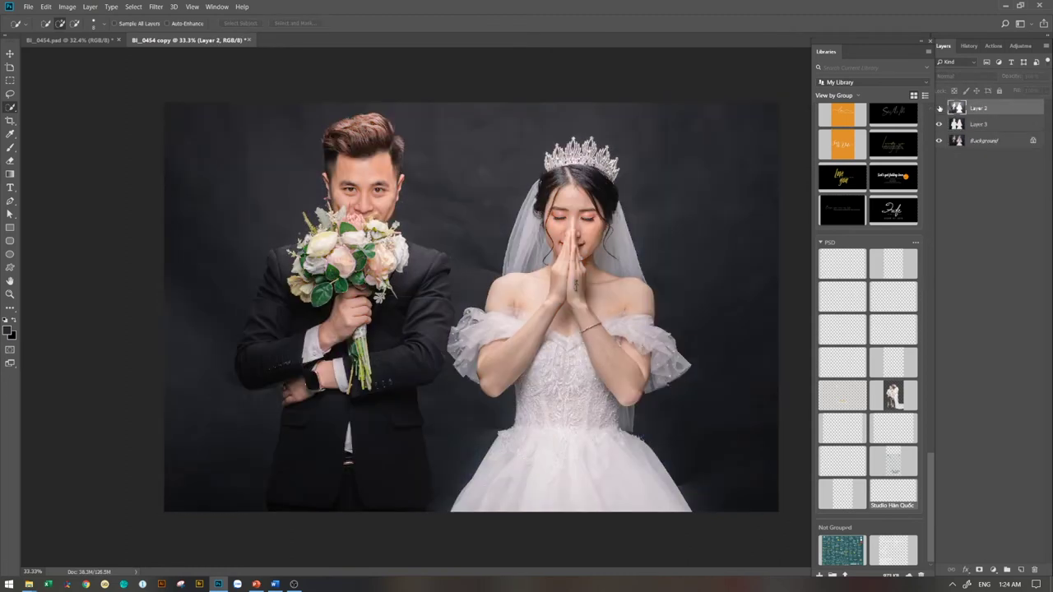
{"action": "left_click", "coordinate": [939, 108]}
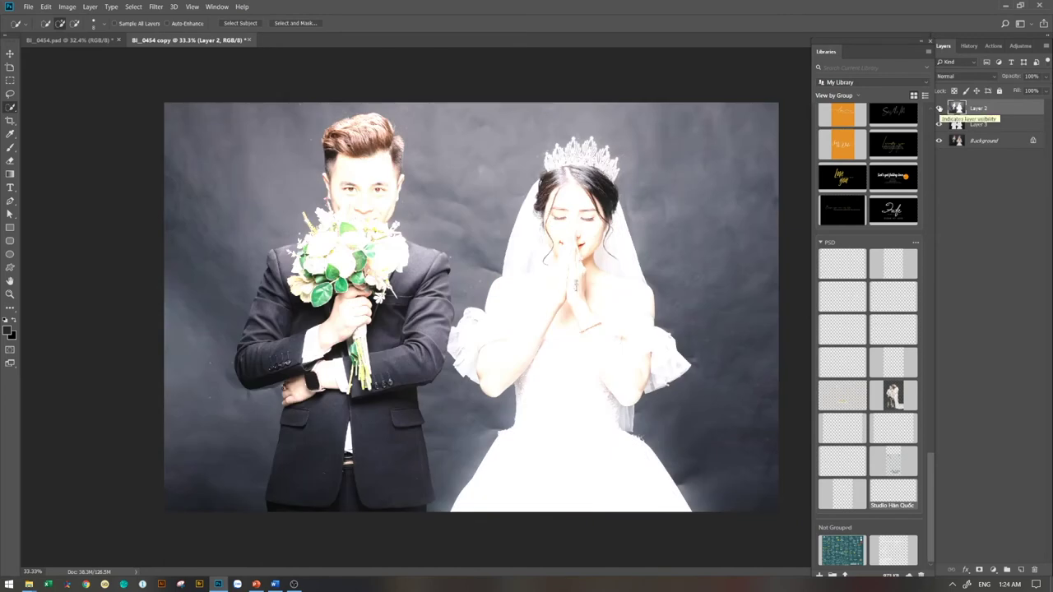
{"action": "left_click", "coordinate": [940, 124]}
{"action": "left_click", "coordinate": [939, 124]}
{"action": "key", "text": "ctrl+e"}
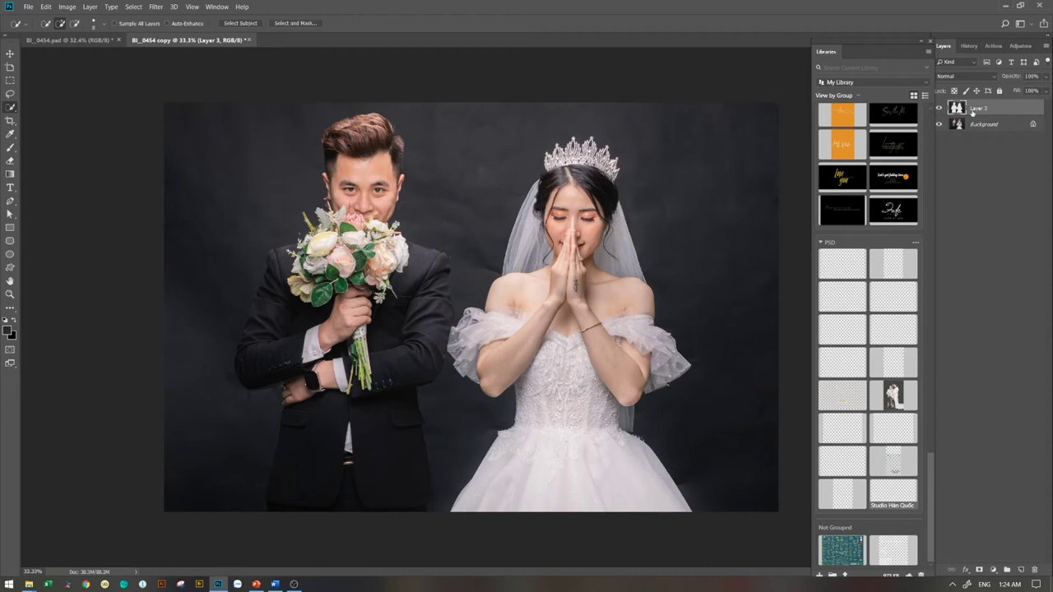
{"action": "key", "text": "ctrl+j"}
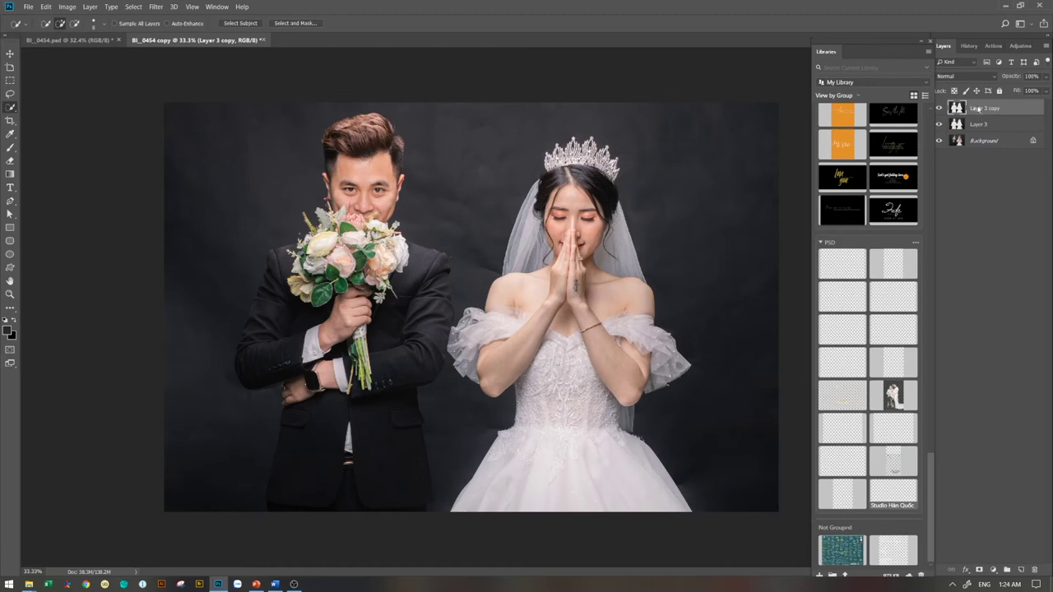
Clip Layer 3 copy to Layer 3 and brush the backdrop at 20% opacity, size 700
{"action": "right_click", "coordinate": [977, 109]}
{"action": "left_click", "coordinate": [961, 277]}
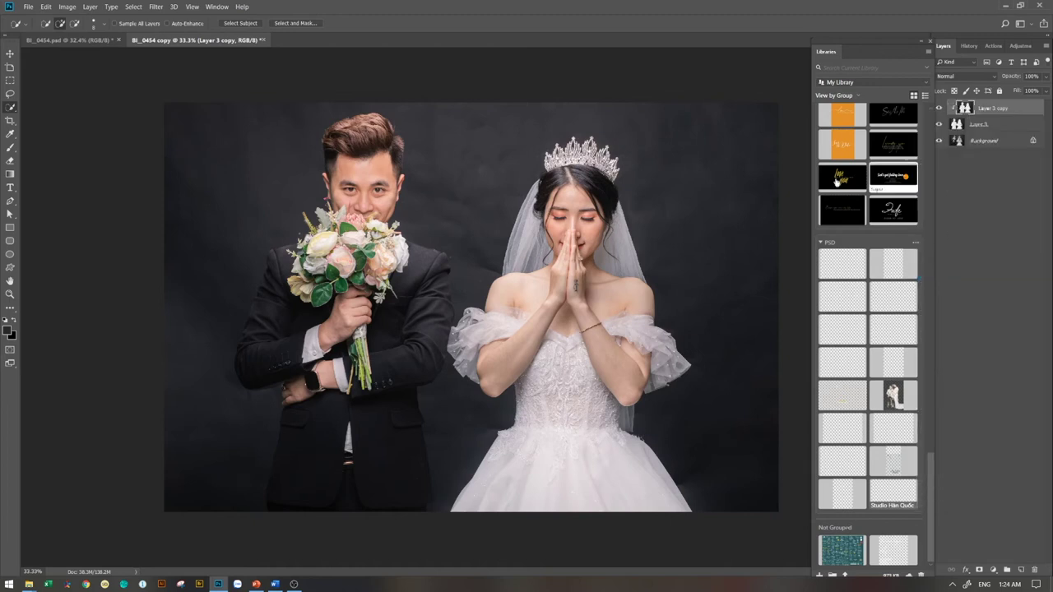
{"action": "key", "text": "b"}
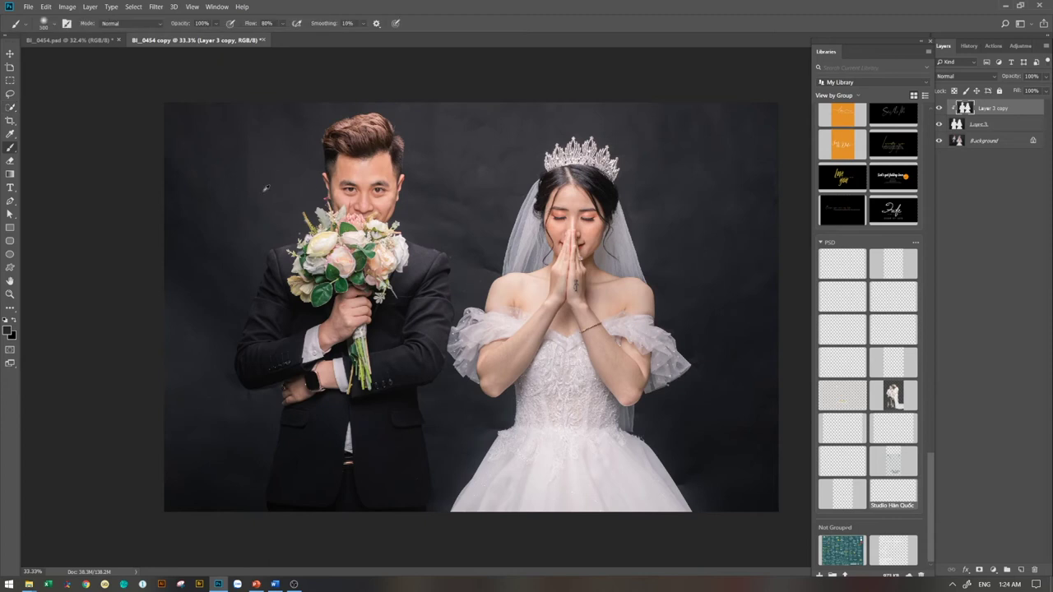
{"action": "key", "text": "2"}
{"action": "key", "text": "bracketright"}
{"action": "key", "text": "bracketright"}
{"action": "left_click", "coordinate": [940, 108]}
{"action": "left_click", "coordinate": [941, 108]}
Apply a Gaussian Blur of about 168 pixels radius to Layer 3 copy
{"action": "left_click", "coordinate": [156, 6]}
{"action": "mouse_move", "coordinate": [162, 116]}
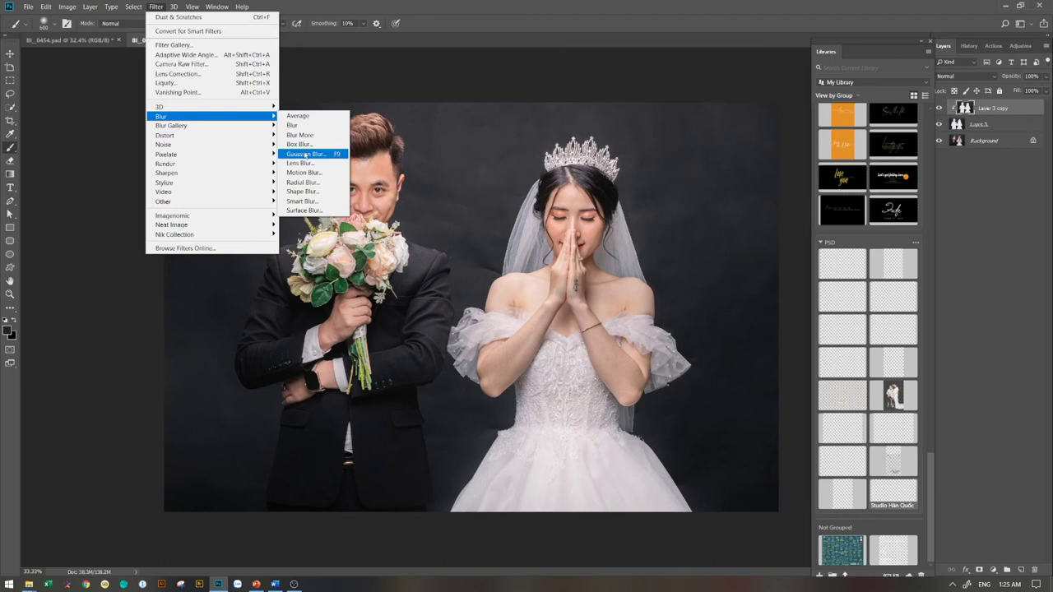
{"action": "left_click", "coordinate": [305, 155]}
{"action": "mouse_move", "coordinate": [974, 274]}
{"action": "left_mouse_down"}
{"action": "mouse_move", "coordinate": [943, 279]}
{"action": "mouse_move", "coordinate": [965, 277]}
{"action": "mouse_move", "coordinate": [952, 278]}
{"action": "left_mouse_up"}
{"action": "left_click_drag", "start_coordinate": [960, 278], "coordinate": [960, 280]}
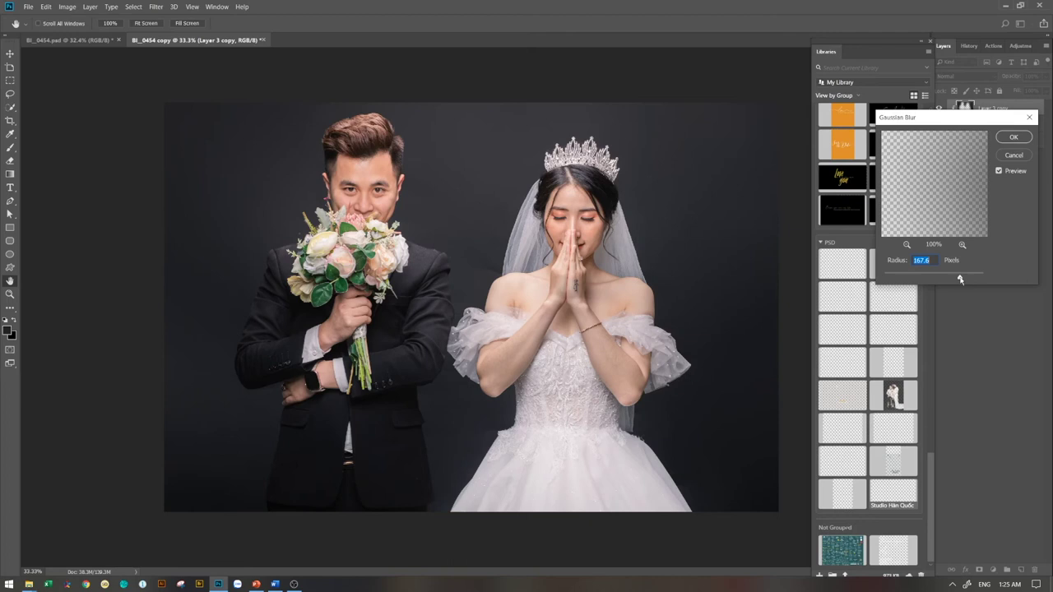
{"action": "key", "text": "Return"}
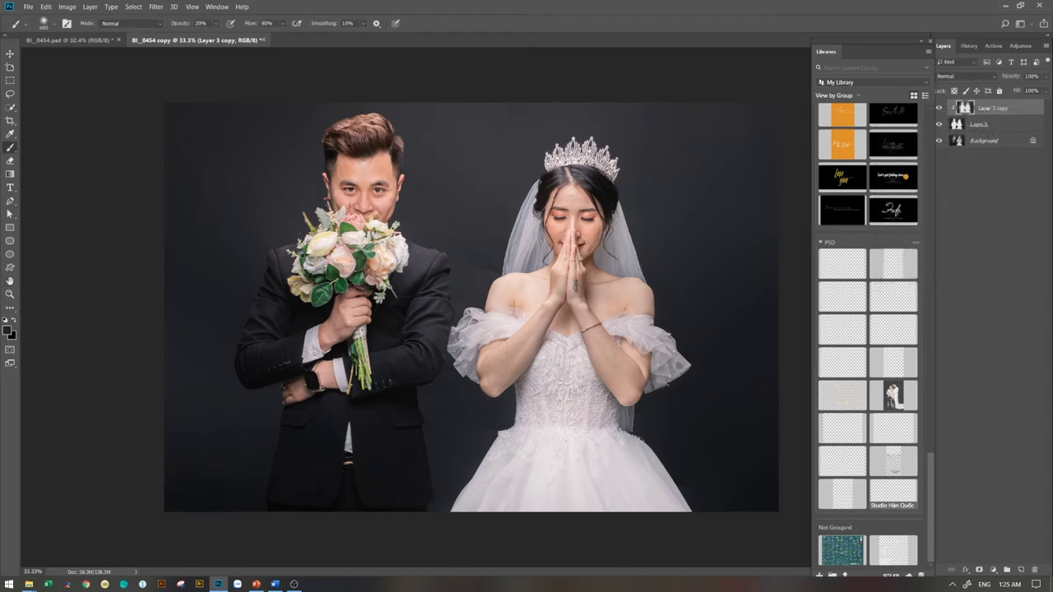
Duplicate the image as a new document, BI_0454 copy 2
{"action": "left_click_drag", "start_coordinate": [701, 146], "coordinate": [770, 311]}
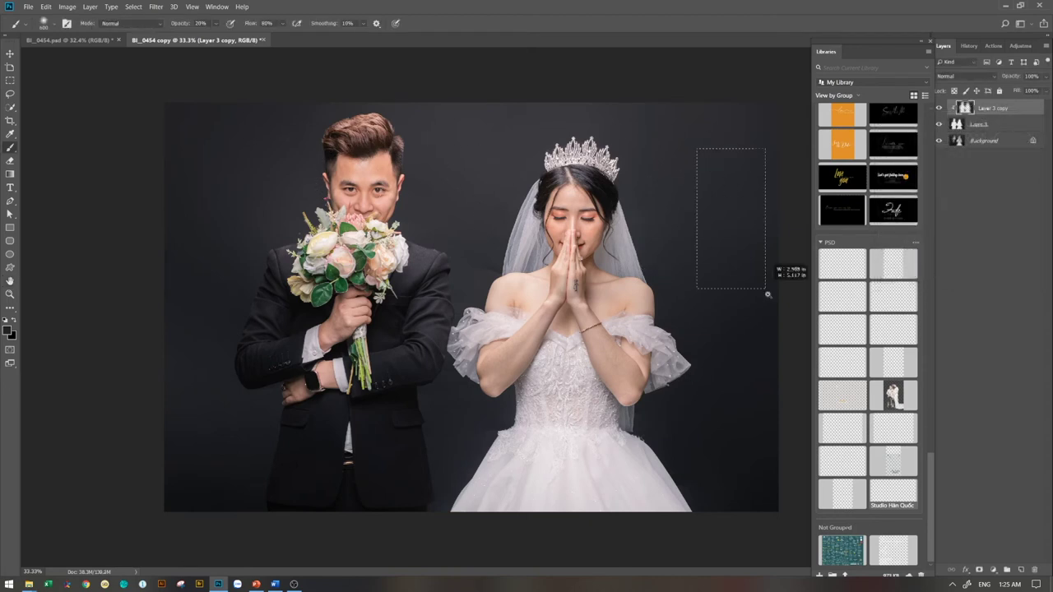
{"action": "key", "text": "alt+i"}
{"action": "key", "text": "d"}
{"action": "key", "text": "Return"}
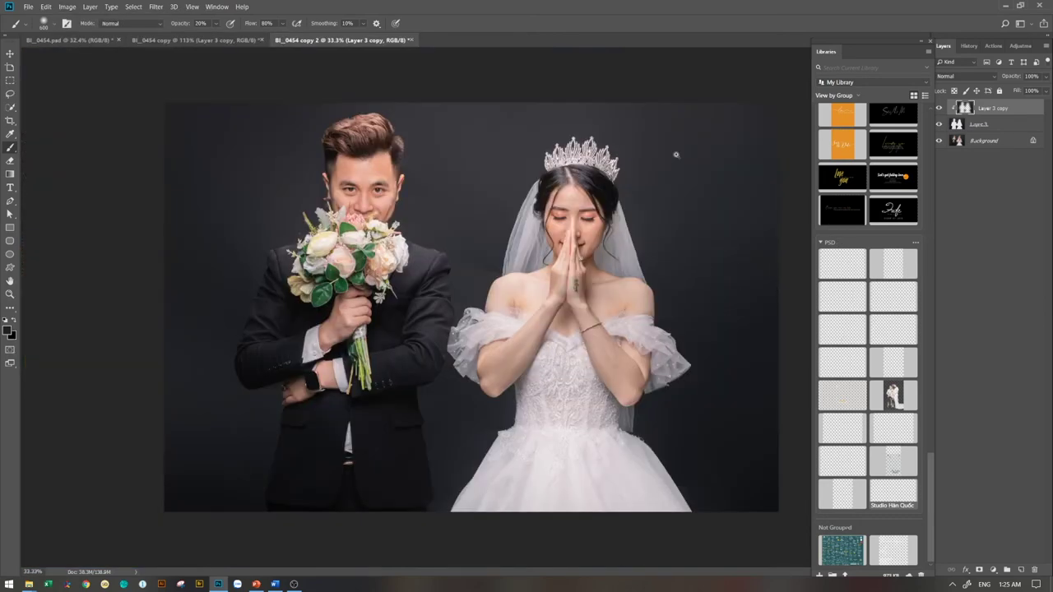
Zoom and pan around the backdrop near the bride's crown to inspect the smoothing
{"action": "left_click_drag", "start_coordinate": [674, 156], "coordinate": [751, 228]}
{"action": "left_click", "coordinate": [751, 228]}
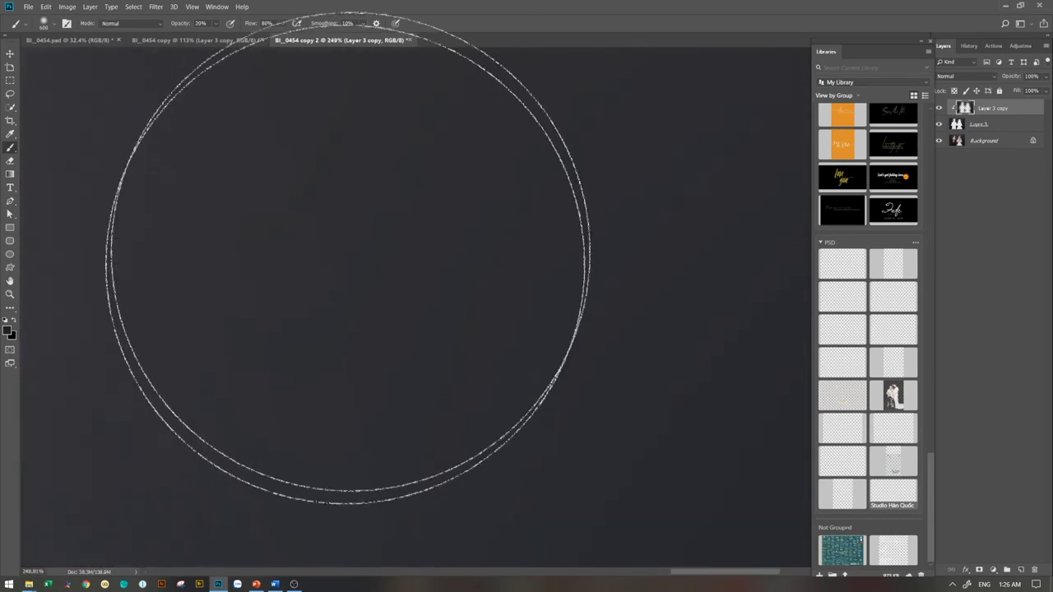
{"action": "scroll", "coordinate": [425, 313], "scroll_direction": "down", "scroll_amount": 2}
{"action": "scroll", "coordinate": [392, 310], "scroll_direction": "down", "scroll_amount": 3}
{"action": "scroll", "coordinate": [515, 296], "scroll_direction": "down", "scroll_amount": 1}
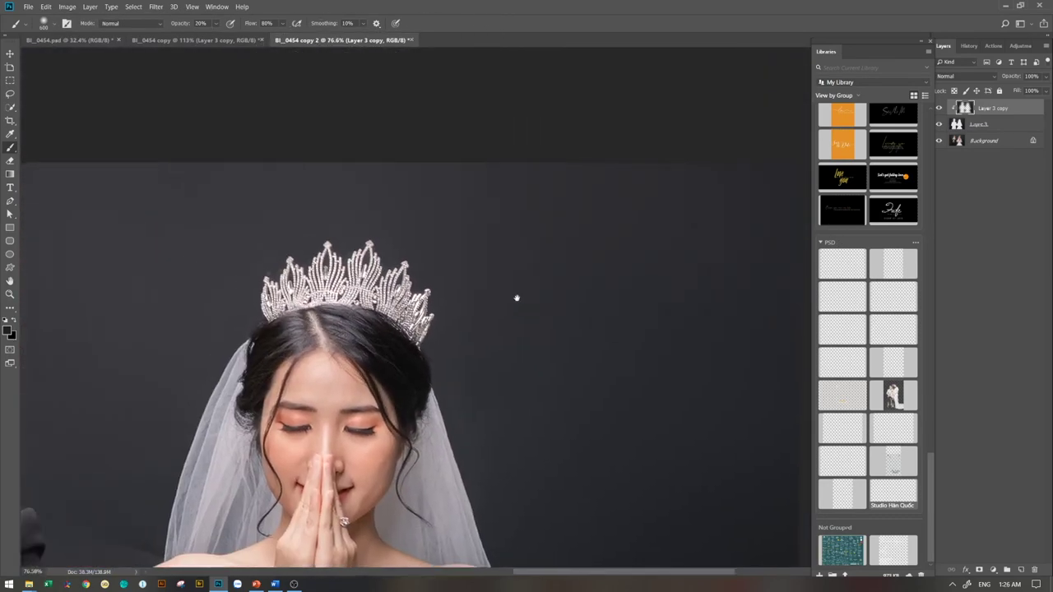
{"action": "scroll", "coordinate": [510, 263], "scroll_direction": "left", "scroll_amount": 5}
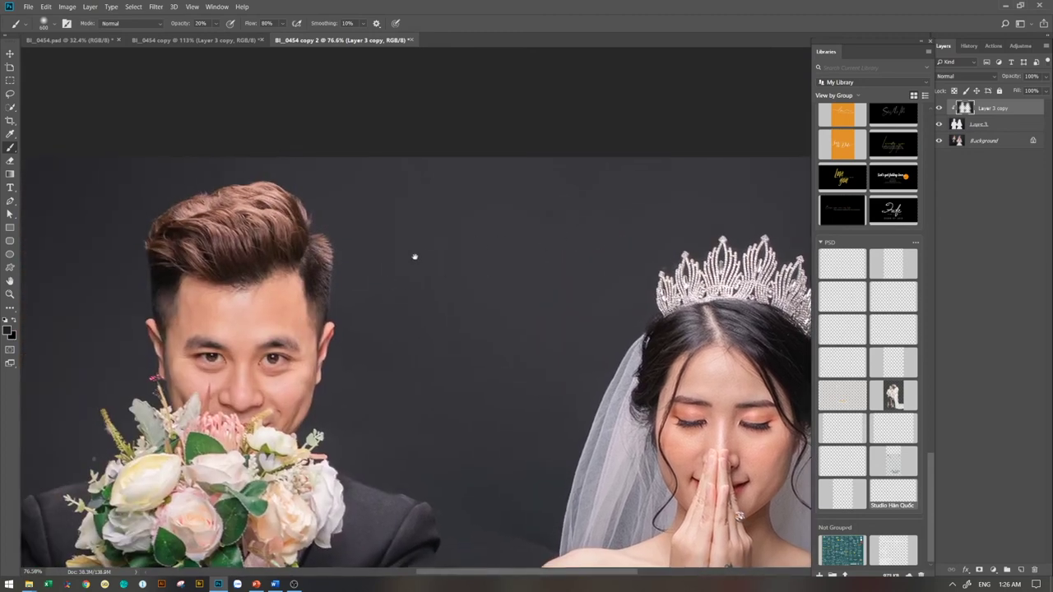
{"action": "scroll", "coordinate": [387, 263], "scroll_direction": "left", "scroll_amount": 3}
{"action": "scroll", "coordinate": [329, 263], "scroll_direction": "left", "scroll_amount": 3}
{"action": "scroll", "coordinate": [378, 247], "scroll_direction": "right", "scroll_amount": 5}
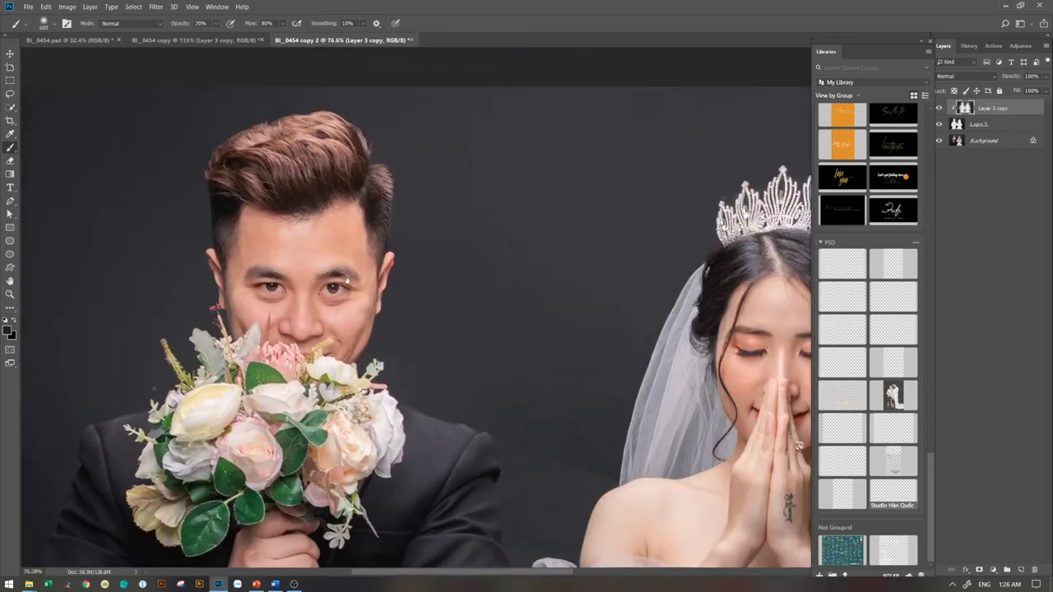
{"action": "scroll", "coordinate": [344, 270], "scroll_direction": "right", "scroll_amount": 4}
{"action": "scroll", "coordinate": [656, 228], "scroll_direction": "up", "scroll_amount": 3}
{"action": "scroll", "coordinate": [682, 271], "scroll_direction": "up", "scroll_amount": 2}
{"action": "scroll", "coordinate": [658, 325], "scroll_direction": "right", "scroll_amount": 3}
{"action": "scroll", "coordinate": [559, 321], "scroll_direction": "down", "scroll_amount": 3}
{"action": "scroll", "coordinate": [519, 316], "scroll_direction": "up", "scroll_amount": 2}
{"action": "scroll", "coordinate": [568, 311], "scroll_direction": "up", "scroll_amount": 2}
{"action": "key", "text": "bracketright"}
{"action": "key", "text": "bracketright"}
{"action": "key", "text": "bracketright"}
{"action": "scroll", "coordinate": [581, 353], "scroll_direction": "down", "scroll_amount": 5}
{"action": "scroll", "coordinate": [343, 251], "scroll_direction": "up", "scroll_amount": 1}
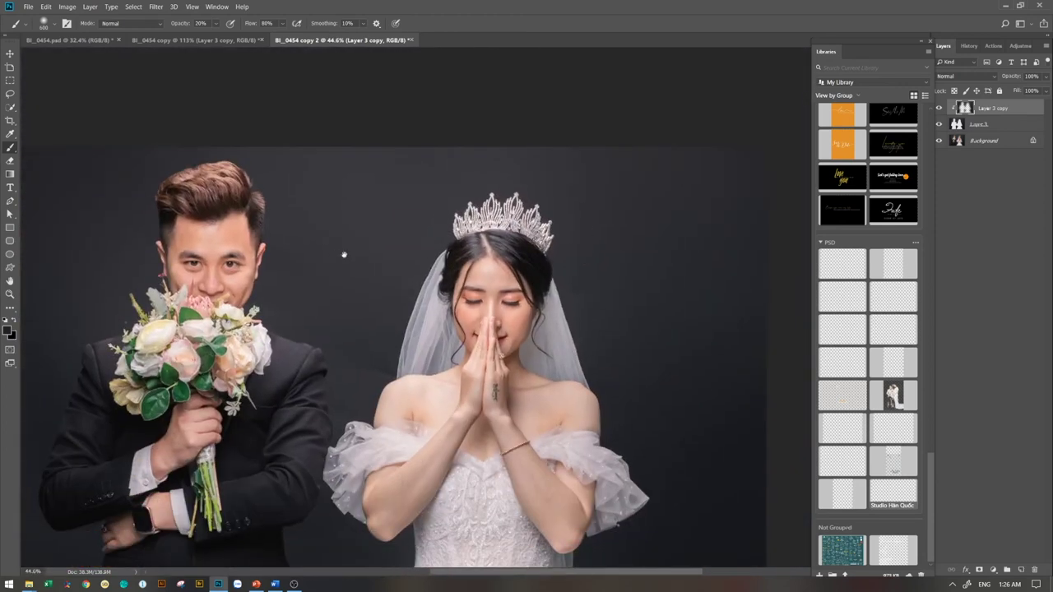
{"action": "left_click_drag", "start_coordinate": [343, 252], "coordinate": [376, 253]}
{"action": "scroll", "coordinate": [376, 253], "scroll_direction": "down", "scroll_amount": 3}
{"action": "scroll", "coordinate": [395, 276], "scroll_direction": "up", "scroll_amount": 2}
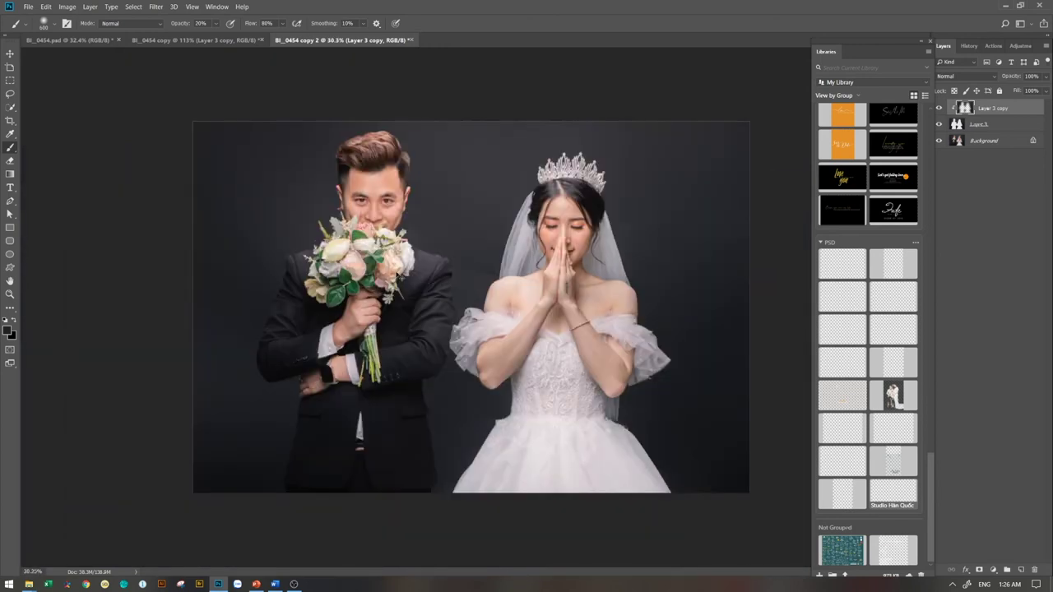
In Camera Raw, raise Noise Reduction strongly and max out Color Noise Reduction
{"action": "key", "text": "ctrl+shift+a"}
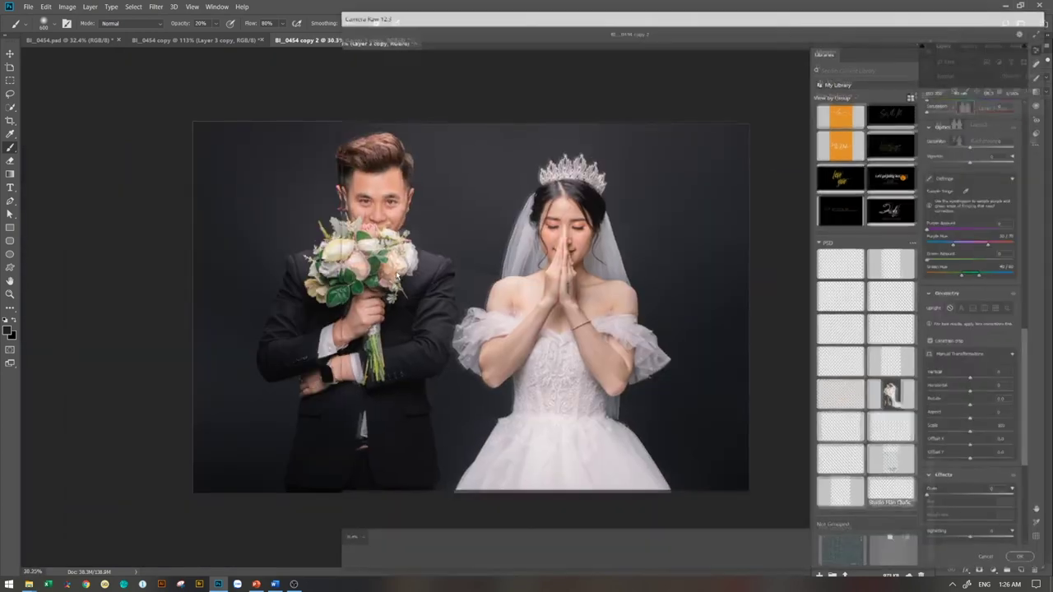
{"action": "left_click", "coordinate": [777, 173]}
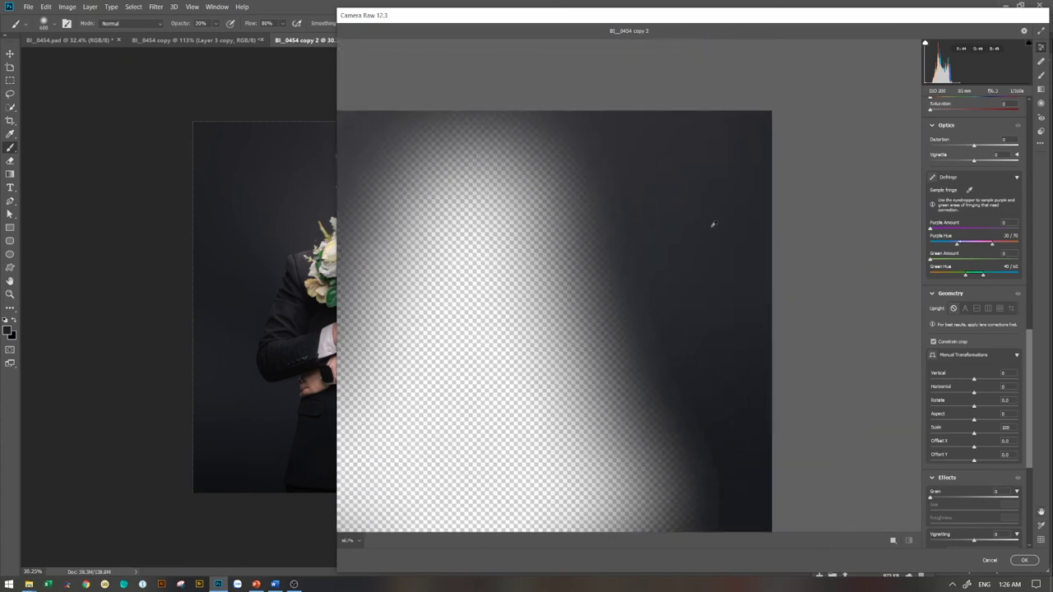
{"action": "left_click", "coordinate": [712, 223]}
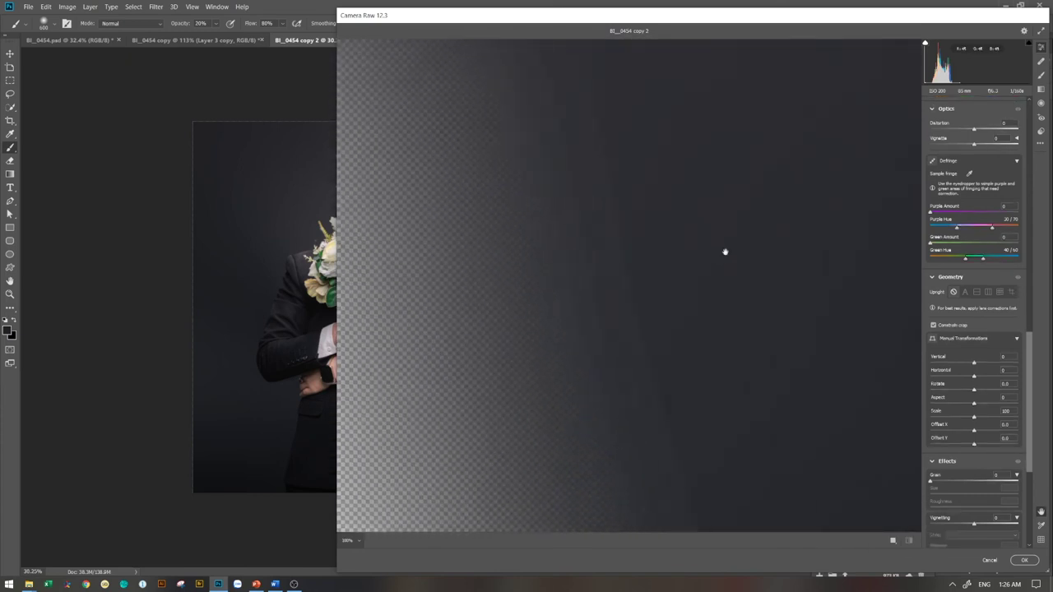
{"action": "scroll", "coordinate": [982, 263], "scroll_direction": "up", "scroll_amount": 5}
{"action": "scroll", "coordinate": [982, 263], "scroll_direction": "up", "scroll_amount": 5}
{"action": "left_click_drag", "start_coordinate": [1024, 206], "coordinate": [1029, 285]}
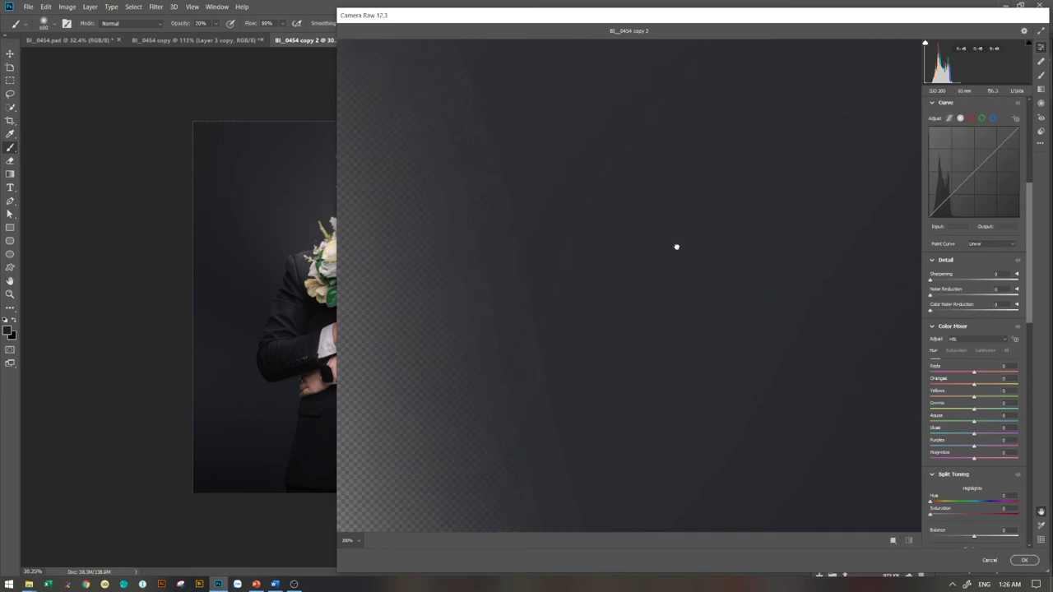
{"action": "left_click_drag", "start_coordinate": [930, 295], "coordinate": [967, 295]}
{"action": "double_click", "coordinate": [967, 295]}
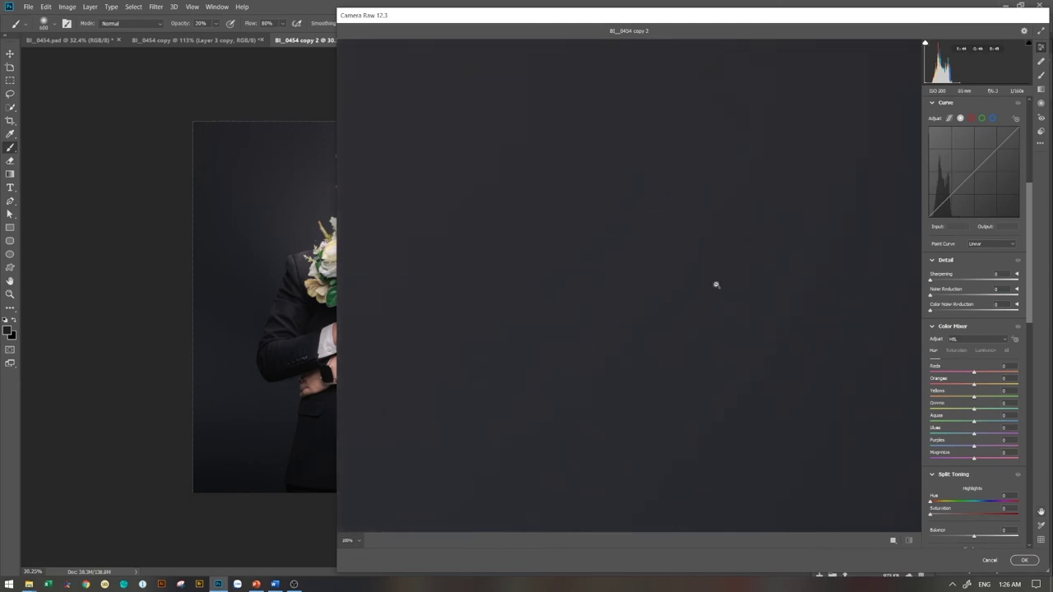
{"action": "left_click_drag", "start_coordinate": [969, 297], "coordinate": [1003, 294]}
{"action": "mouse_move", "coordinate": [993, 312]}
{"action": "left_mouse_down"}
{"action": "mouse_move", "coordinate": [1019, 313]}
{"action": "mouse_move", "coordinate": [996, 312]}
{"action": "left_mouse_up"}
{"action": "key", "text": "ctrl+0"}
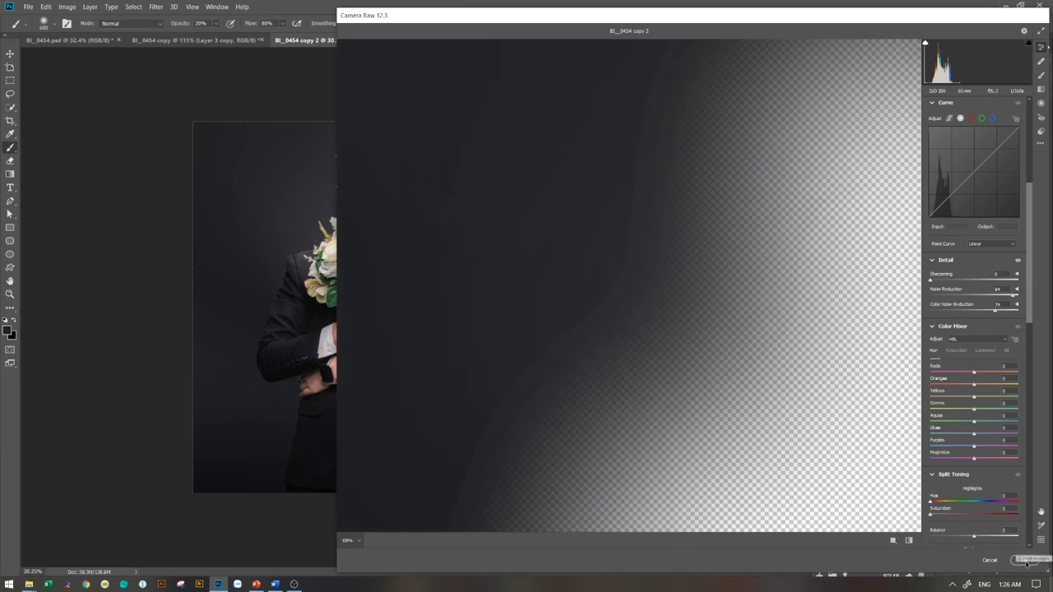
Apply the Camera Raw noise reduction and pan over the backdrop to check it
{"action": "left_click", "coordinate": [1024, 560]}
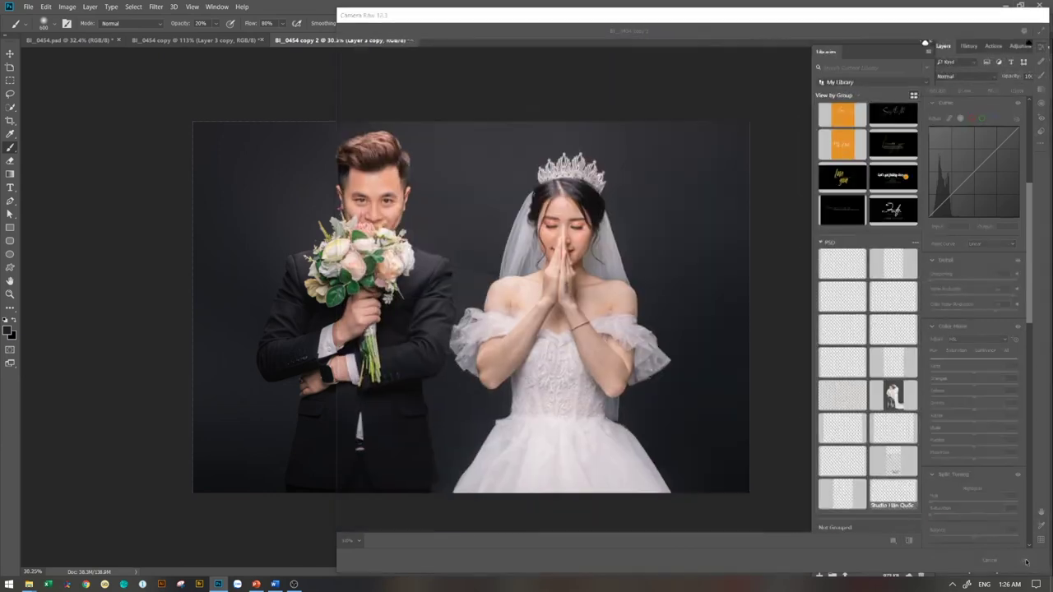
{"action": "scroll", "coordinate": [644, 162], "scroll_direction": "up", "scroll_amount": 5}
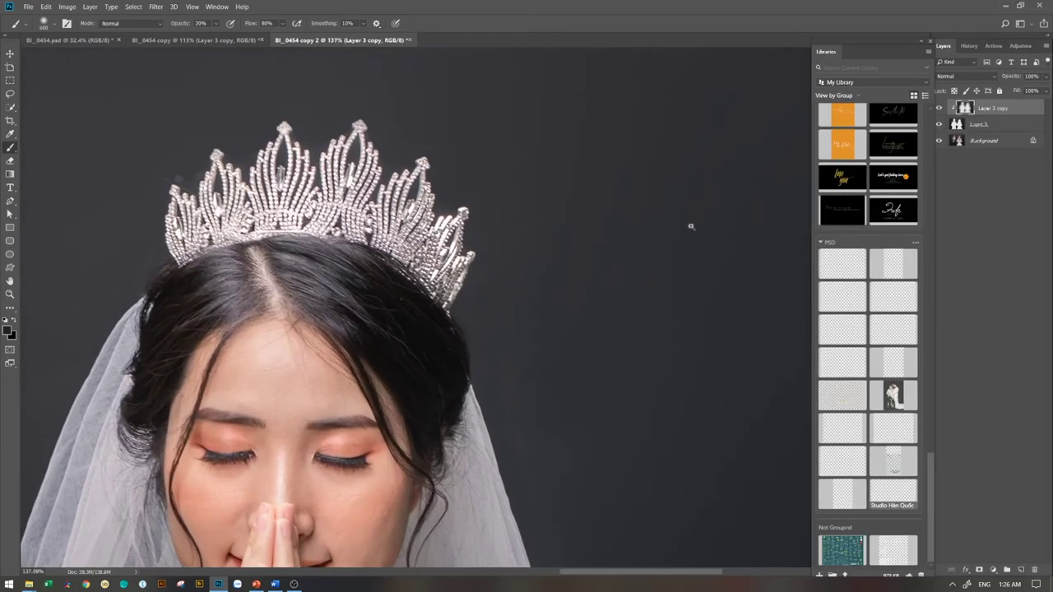
{"action": "scroll", "coordinate": [512, 258], "scroll_direction": "right", "scroll_amount": 5}
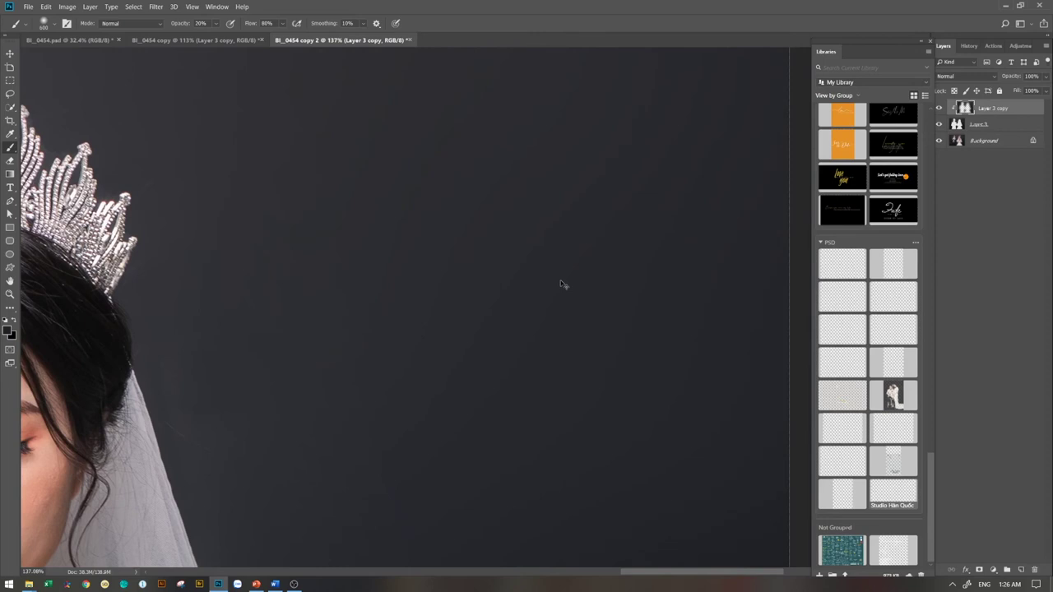
{"action": "scroll", "coordinate": [562, 283], "scroll_direction": "down", "scroll_amount": 1}
{"action": "scroll", "coordinate": [550, 285], "scroll_direction": "down", "scroll_amount": 1}
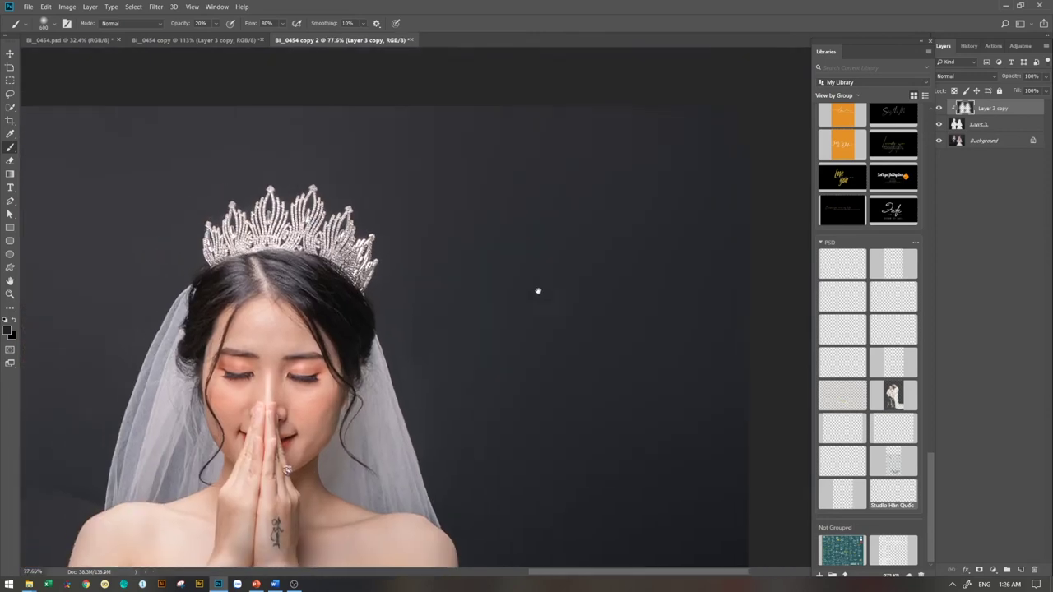
{"action": "scroll", "coordinate": [542, 296], "scroll_direction": "left", "scroll_amount": 5}
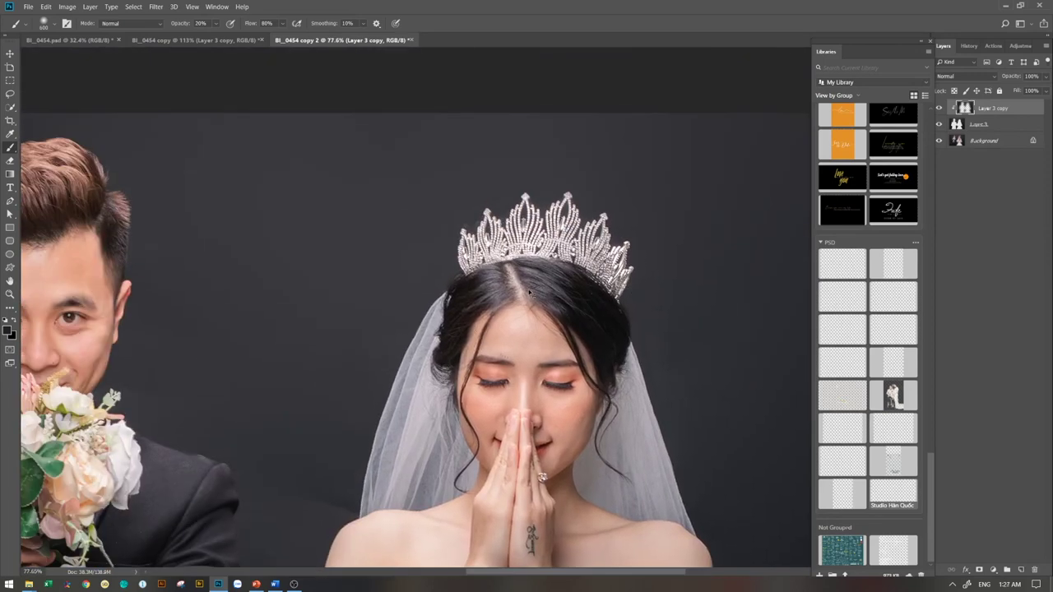
{"action": "scroll", "coordinate": [260, 240], "scroll_direction": "up", "scroll_amount": 2}
{"action": "scroll", "coordinate": [289, 269], "scroll_direction": "down", "scroll_amount": 1}
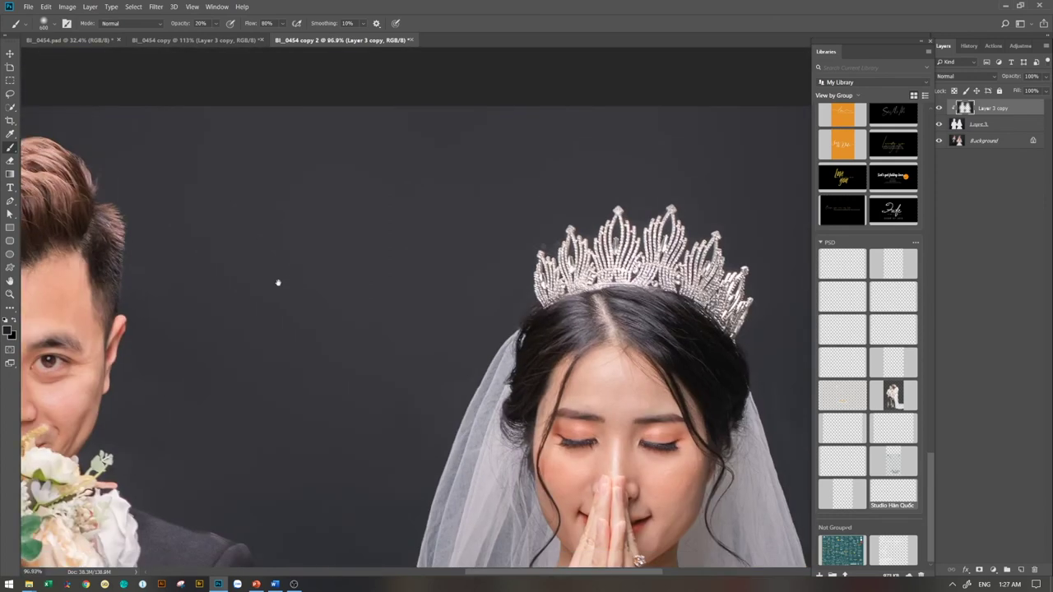
{"action": "scroll", "coordinate": [277, 284], "scroll_direction": "left", "scroll_amount": 10}
{"action": "scroll", "coordinate": [367, 287], "scroll_direction": "left", "scroll_amount": 2}
{"action": "scroll", "coordinate": [371, 287], "scroll_direction": "down", "scroll_amount": 1}
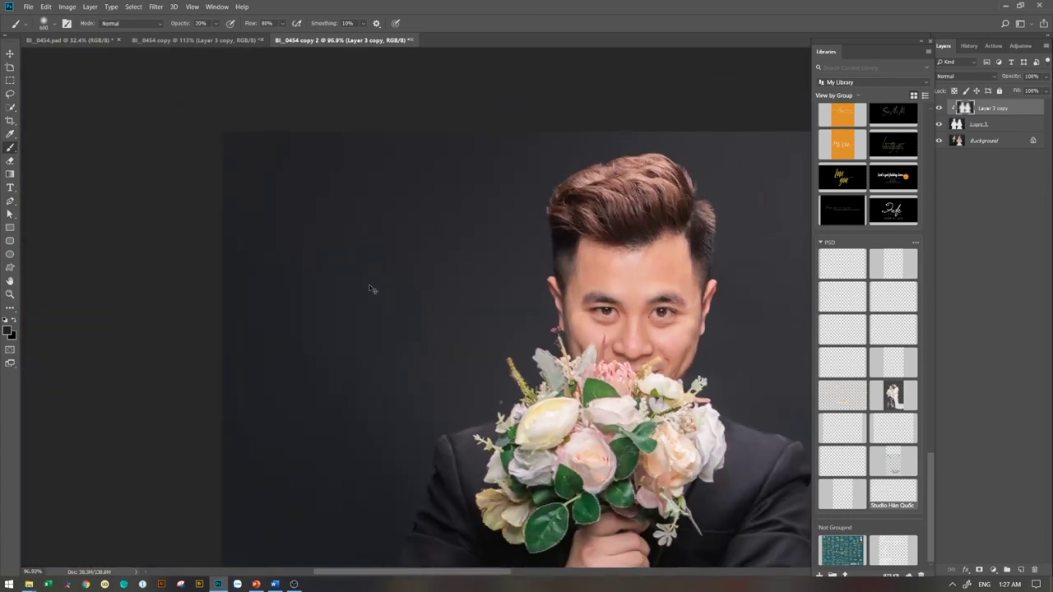
{"action": "scroll", "coordinate": [371, 287], "scroll_direction": "down", "scroll_amount": 2}
{"action": "scroll", "coordinate": [376, 282], "scroll_direction": "down", "scroll_amount": 2}
{"action": "scroll", "coordinate": [467, 288], "scroll_direction": "up", "scroll_amount": 2}
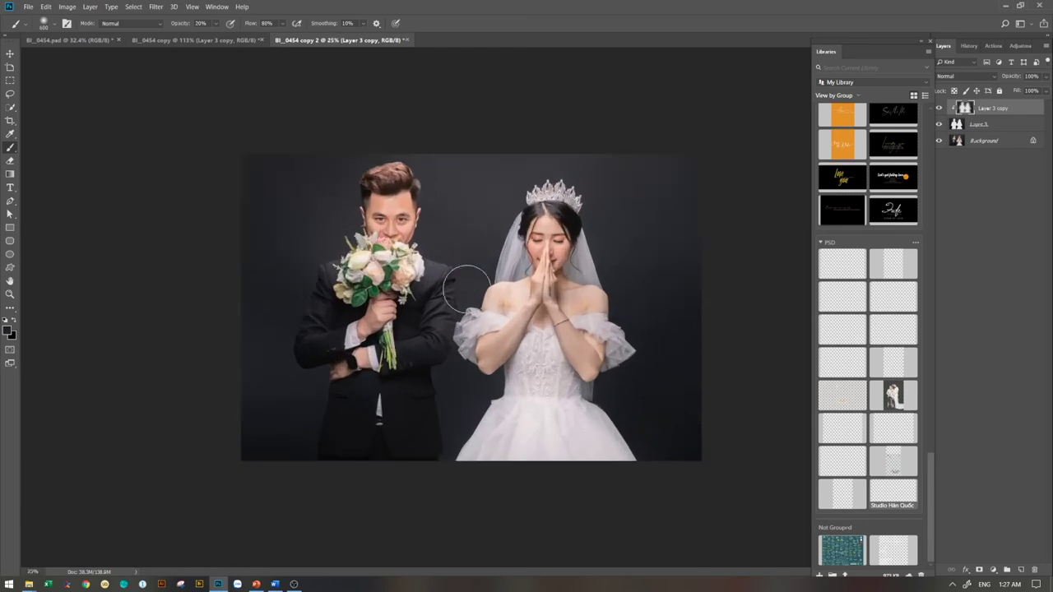
{"action": "scroll", "coordinate": [493, 272], "scroll_direction": "up", "scroll_amount": 4}
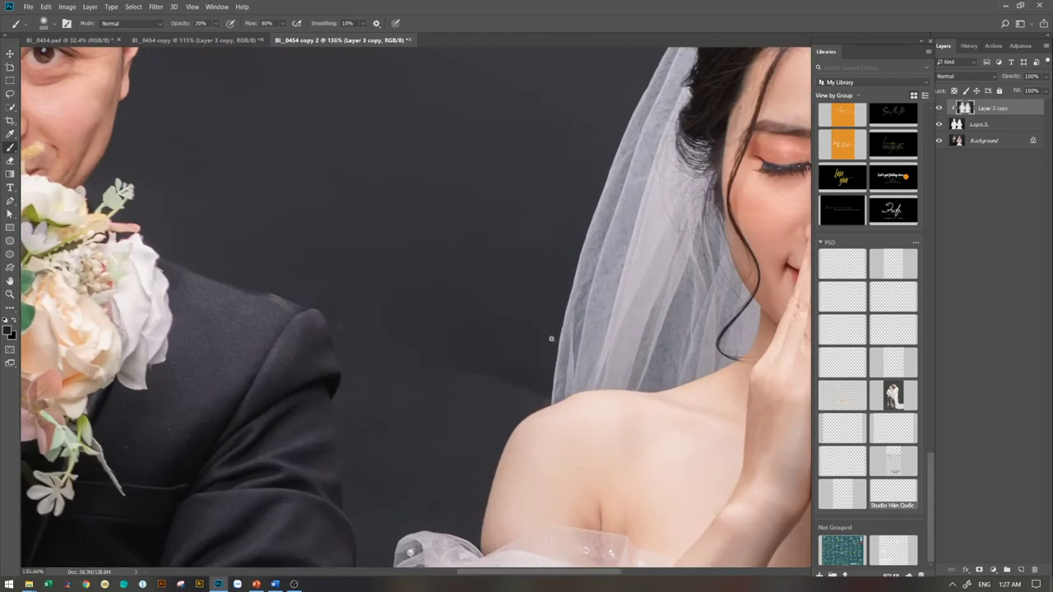
{"action": "scroll", "coordinate": [543, 378], "scroll_direction": "up", "scroll_amount": 1}
Patch a speck near the veil and duplicate the retouched layer as Layer 3 copy 2
{"action": "key", "text": "j"}
{"action": "mouse_move", "coordinate": [517, 355]}
{"action": "left_mouse_down"}
{"action": "mouse_move", "coordinate": [690, 401]}
{"action": "mouse_move", "coordinate": [595, 227]}
{"action": "left_mouse_up"}
{"action": "key", "text": "ctrl+d"}
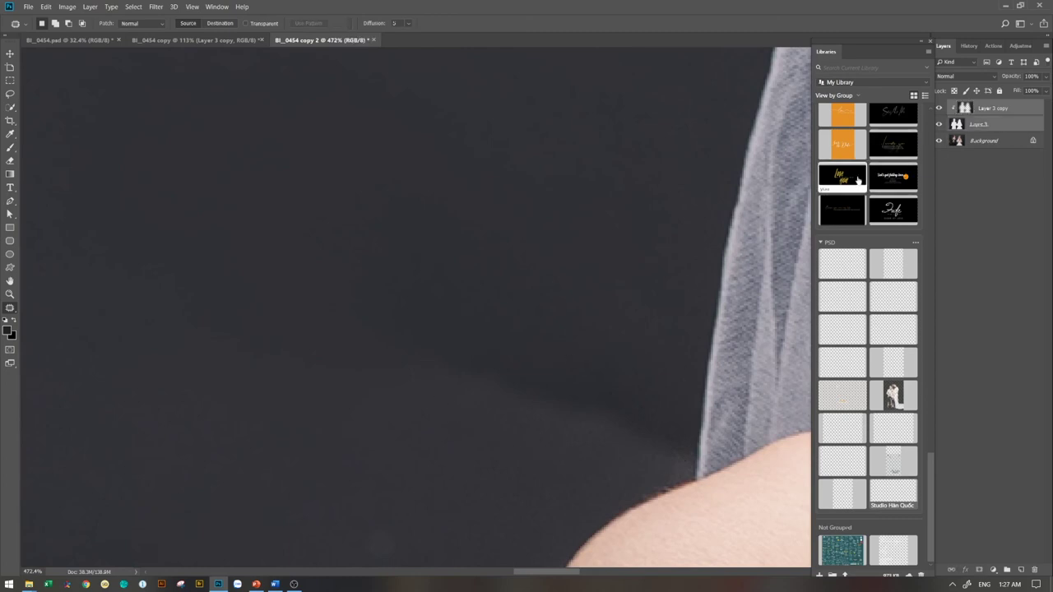
{"action": "key", "text": "ctrl+j"}
Patch two more rough backdrop areas beside the veil and zoom out to the full photo
{"action": "left_click_drag", "start_coordinate": [452, 349], "coordinate": [672, 441]}
{"action": "left_click_drag", "start_coordinate": [535, 411], "coordinate": [510, 305]}
{"action": "scroll", "coordinate": [411, 461], "scroll_direction": "down", "scroll_amount": 3}
{"action": "mouse_move", "coordinate": [435, 329]}
{"action": "left_mouse_down"}
{"action": "mouse_move", "coordinate": [470, 441]}
{"action": "mouse_move", "coordinate": [535, 332]}
{"action": "left_mouse_up"}
{"action": "key", "text": "ctrl+0"}
{"action": "key", "text": "ctrl+minus"}
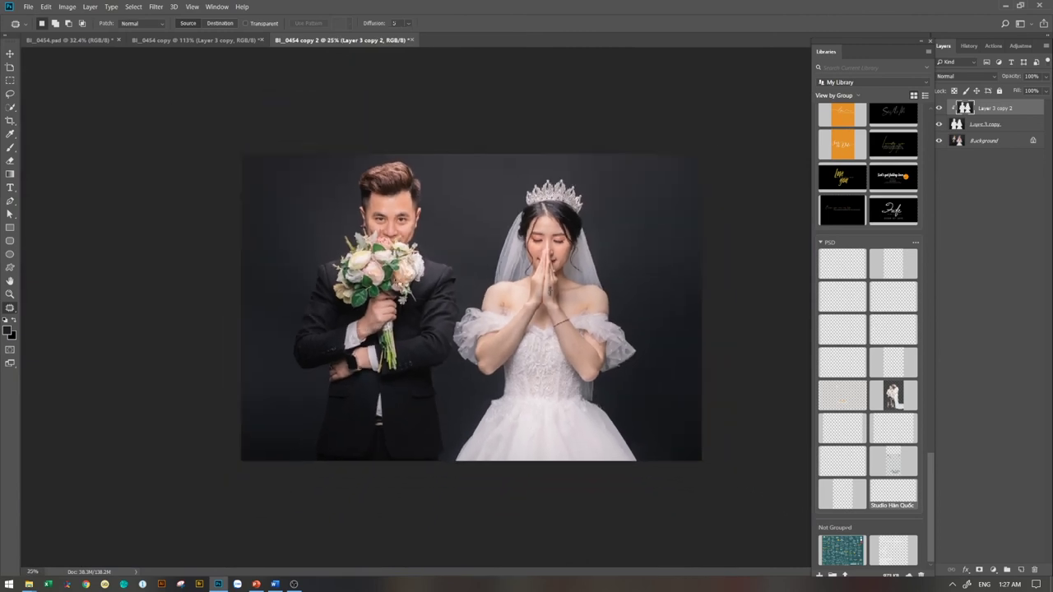
{"action": "key", "text": "alt+t"}
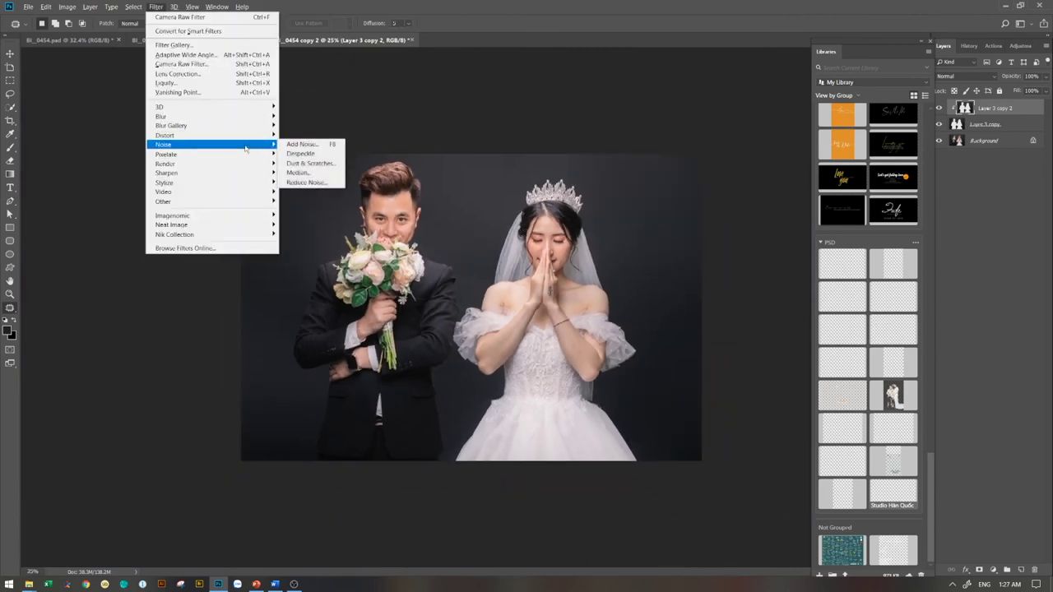
Add 5% uniform monochromatic noise to the backdrop layer
{"action": "left_click", "coordinate": [311, 145]}
{"action": "key", "text": "ctrl+plus"}
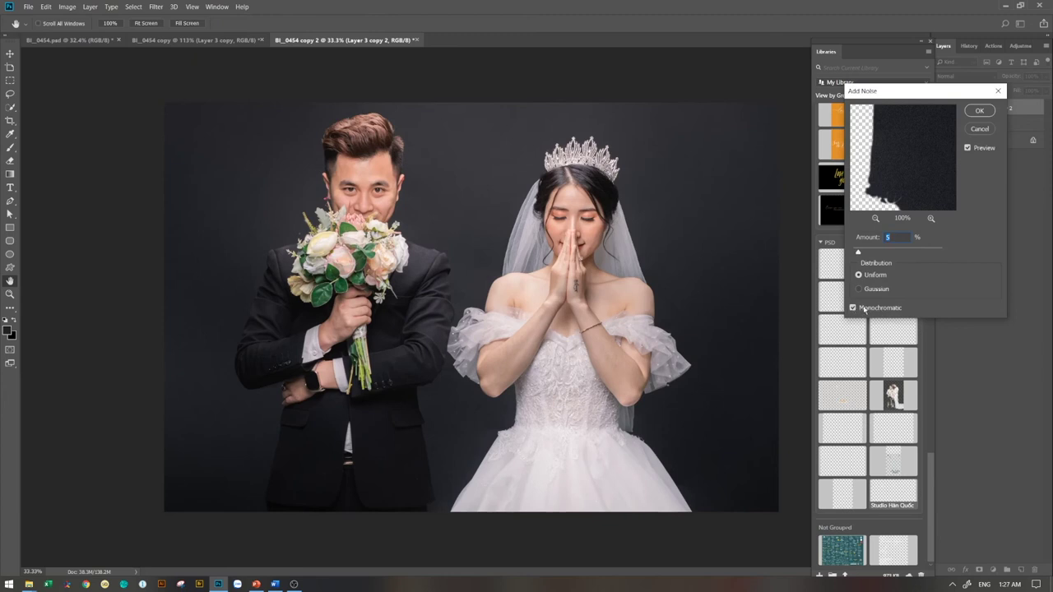
{"action": "scroll", "coordinate": [404, 146], "scroll_direction": "up", "scroll_amount": 1}
{"action": "scroll", "coordinate": [452, 266], "scroll_direction": "up", "scroll_amount": 1}
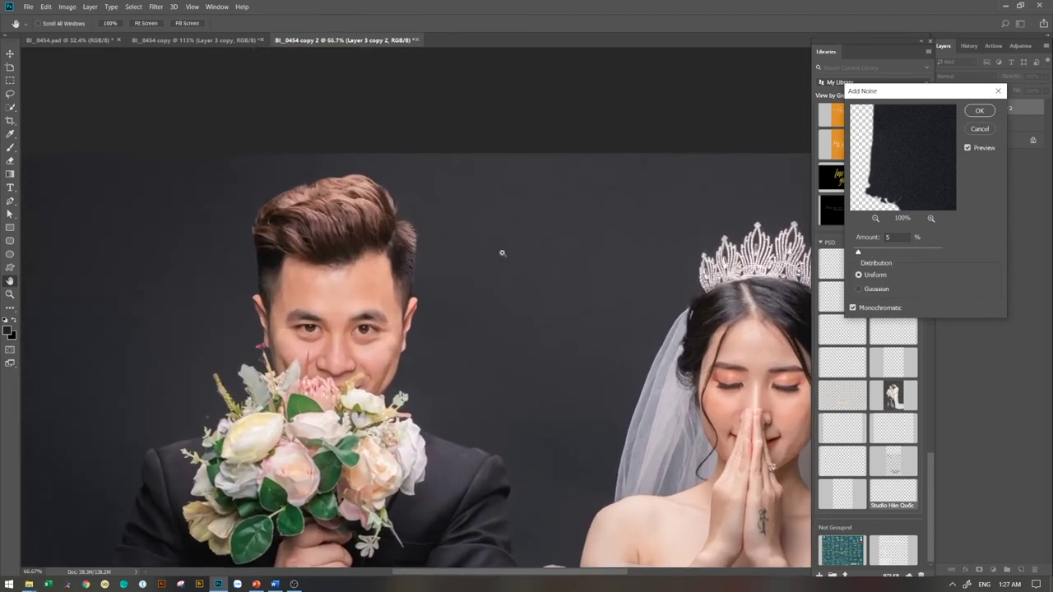
{"action": "scroll", "coordinate": [501, 252], "scroll_direction": "up", "scroll_amount": 1}
{"action": "scroll", "coordinate": [579, 252], "scroll_direction": "up", "scroll_amount": 1}
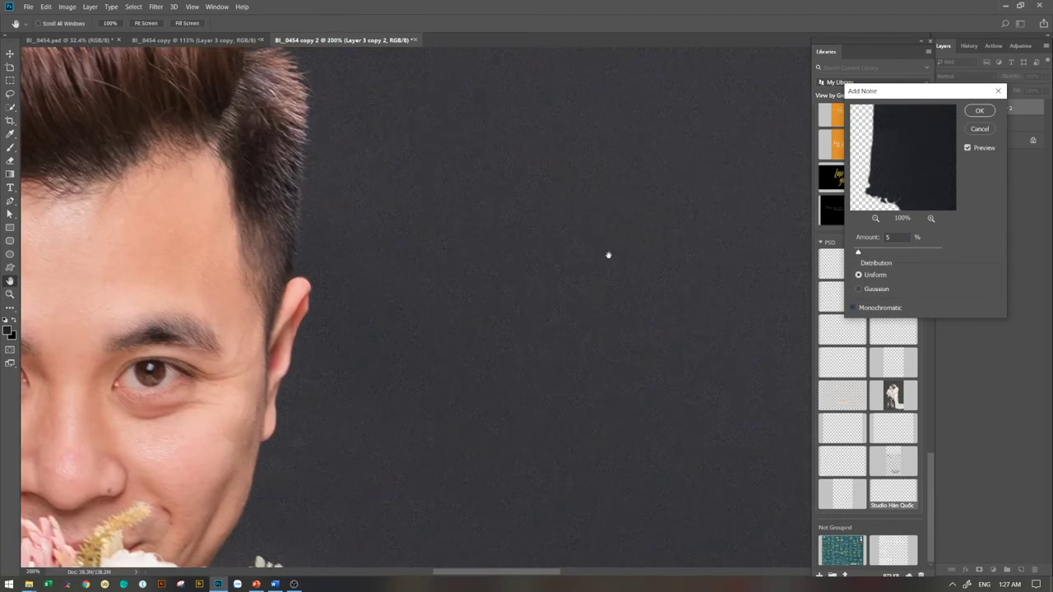
{"action": "scroll", "coordinate": [551, 335], "scroll_direction": "up", "scroll_amount": 1}
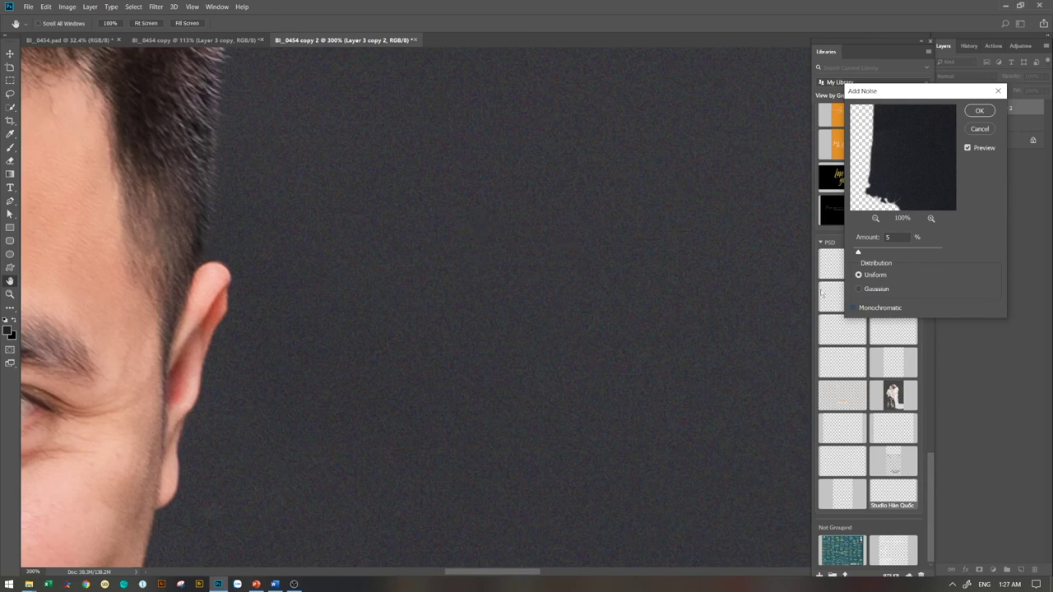
{"action": "left_click", "coordinate": [855, 309]}
{"action": "scroll", "coordinate": [432, 287], "scroll_direction": "down", "scroll_amount": 1}
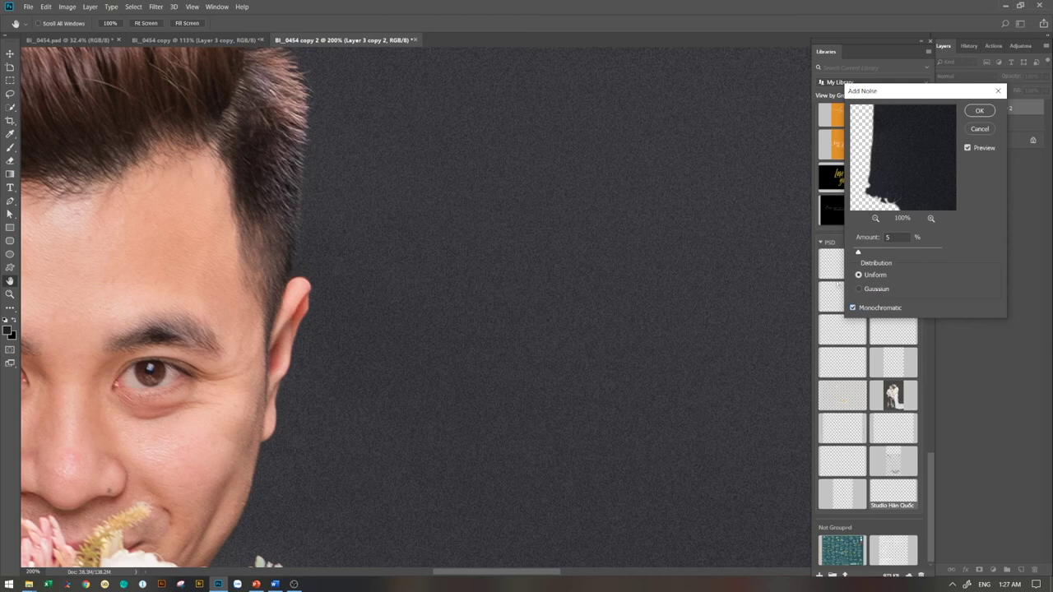
{"action": "left_click", "coordinate": [978, 110]}
Toggle the retouched layers' visibility to compare against the original backdrop
{"action": "key", "text": "j"}
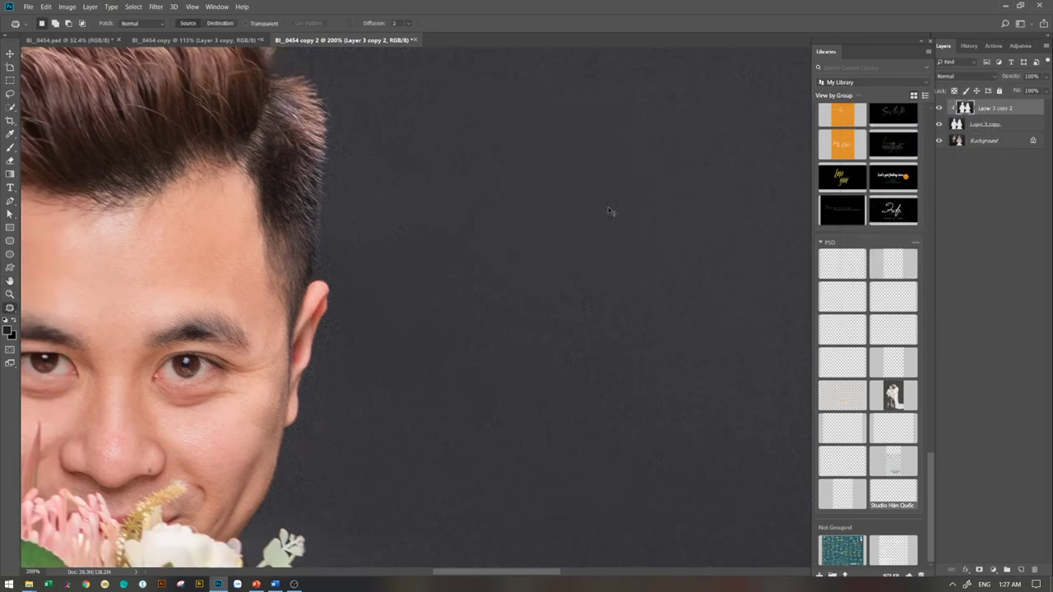
{"action": "scroll", "coordinate": [607, 212], "scroll_direction": "down", "scroll_amount": 3}
{"action": "scroll", "coordinate": [608, 212], "scroll_direction": "down", "scroll_amount": 3}
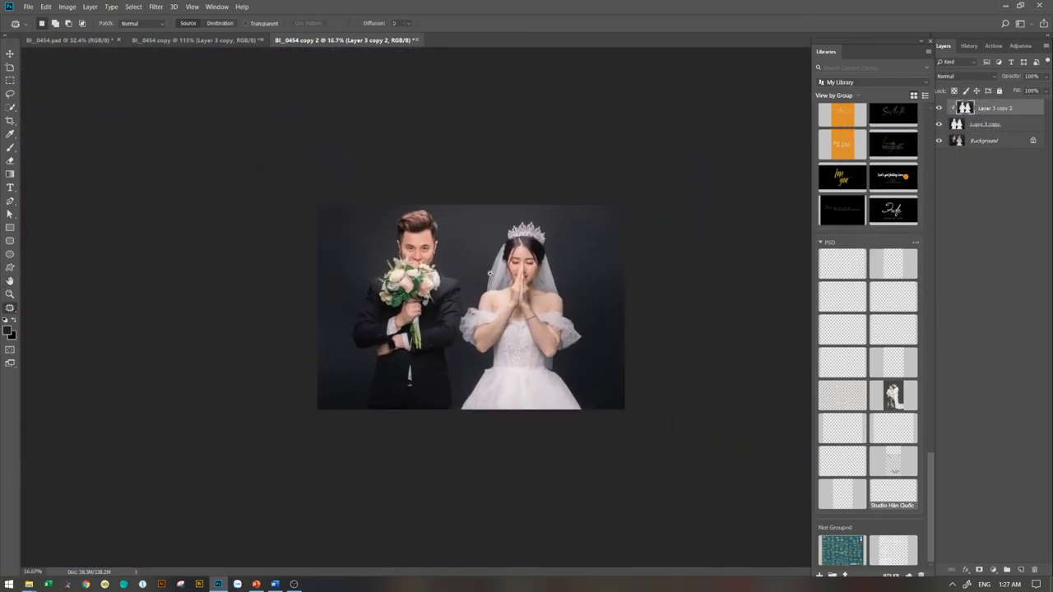
{"action": "scroll", "coordinate": [490, 274], "scroll_direction": "up", "scroll_amount": 1}
{"action": "left_click", "coordinate": [940, 141], "text": "alt"}
{"action": "left_click", "coordinate": [940, 141], "text": "alt"}
{"action": "left_click", "coordinate": [940, 140], "text": "alt"}
{"action": "left_click", "coordinate": [940, 140], "text": "alt"}
{"action": "left_click", "coordinate": [940, 141], "text": "alt"}
{"action": "left_click", "coordinate": [940, 141], "text": "alt"}
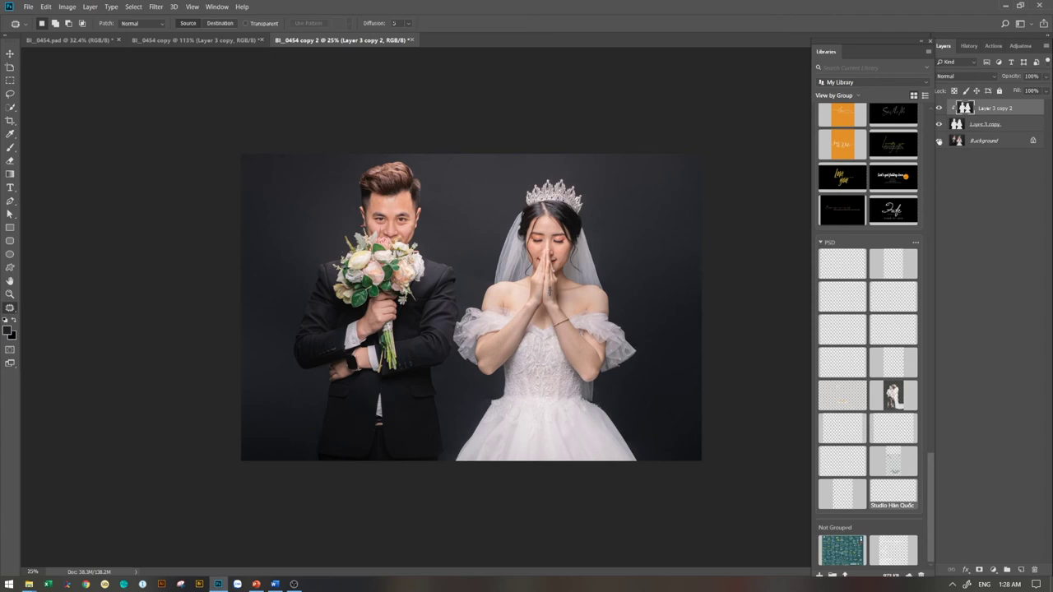
Switch to BI_0454.psd and toggle the backdrop cleanup layers to compare before and after
{"action": "left_click", "coordinate": [78, 41]}
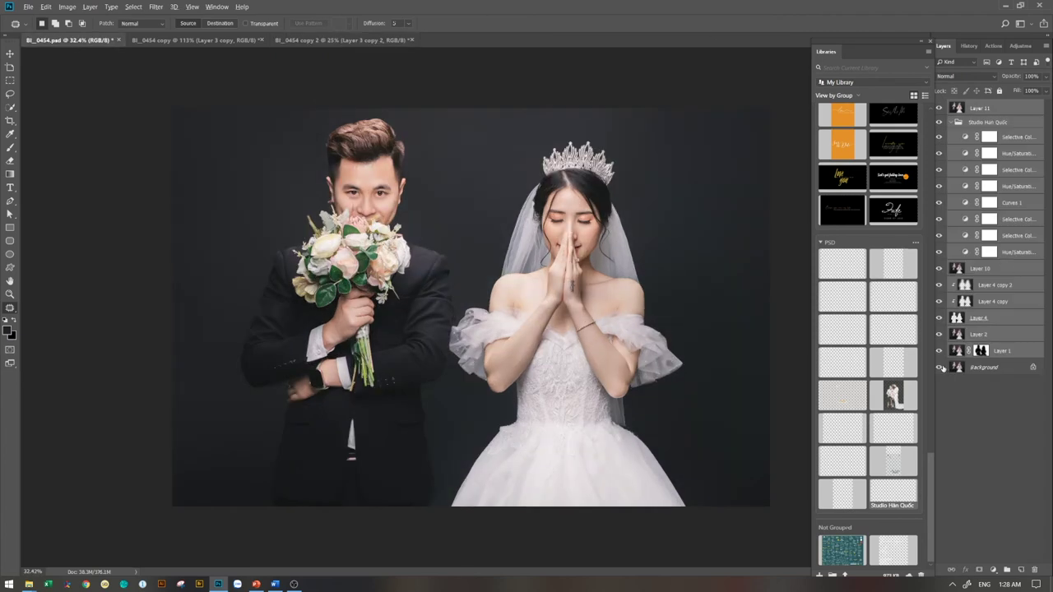
{"action": "left_click", "coordinate": [941, 368], "text": "alt"}
{"action": "left_click", "coordinate": [941, 368], "text": "alt"}
{"action": "left_click", "coordinate": [941, 367], "text": "alt"}
{"action": "left_click", "coordinate": [941, 368], "text": "alt"}
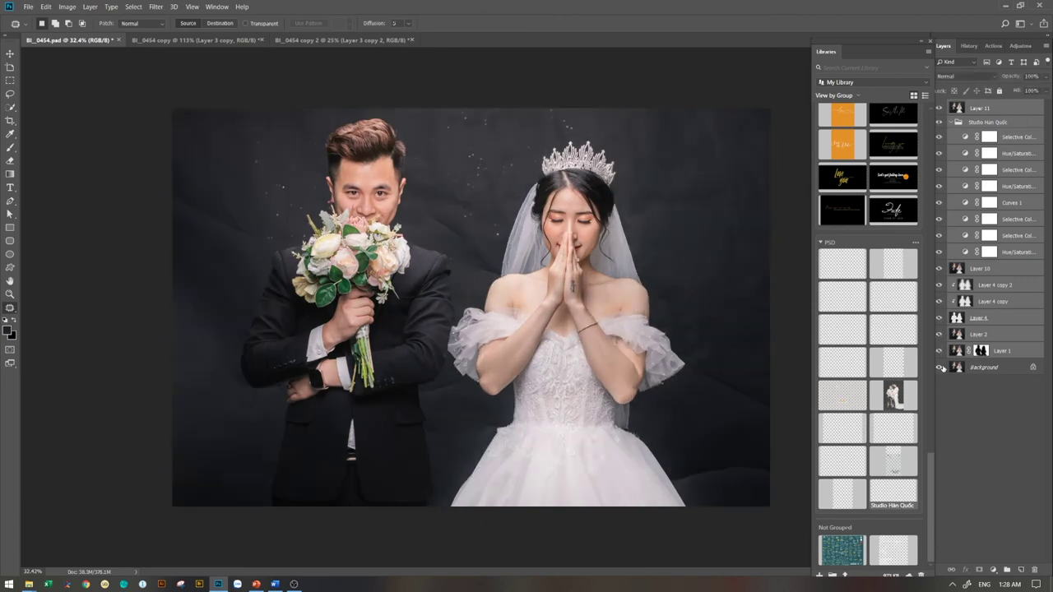
Toggle Layer 11, Layer 10 and the cleanup layers to check each one's effect
{"action": "left_click", "coordinate": [939, 107]}
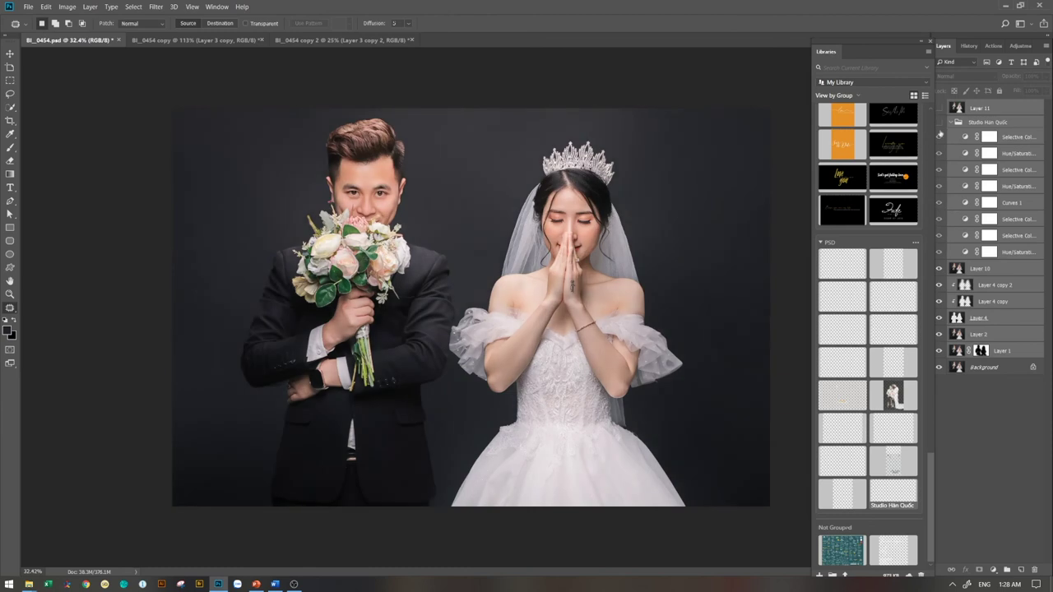
{"action": "left_click", "coordinate": [938, 269]}
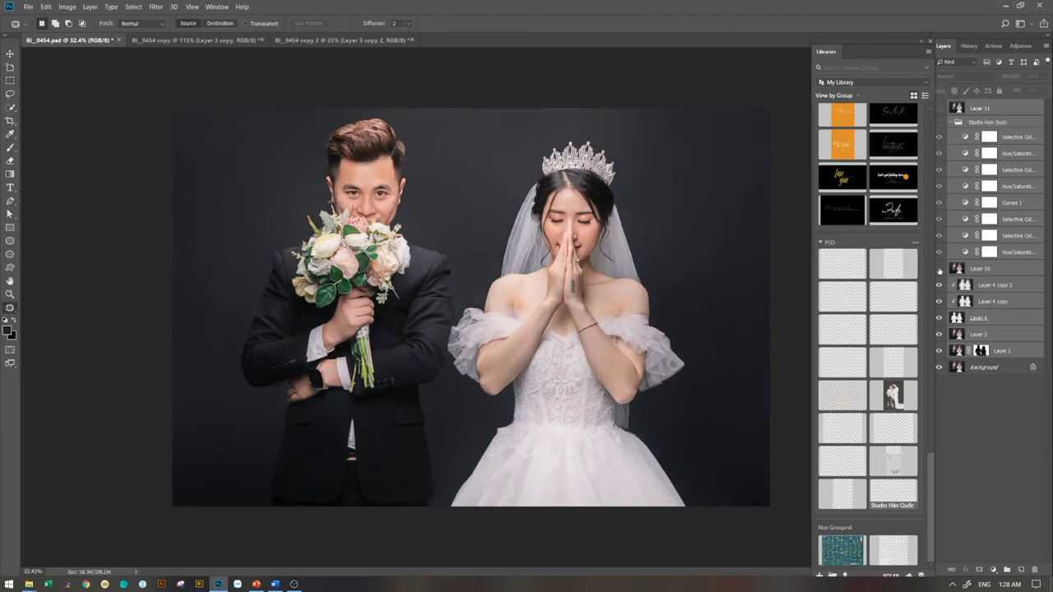
{"action": "left_click", "coordinate": [938, 269]}
{"action": "left_click", "coordinate": [939, 269]}
{"action": "left_click", "coordinate": [939, 269]}
{"action": "left_click", "coordinate": [938, 269]}
{"action": "left_click", "coordinate": [939, 368], "text": "alt"}
{"action": "left_click", "coordinate": [939, 367], "text": "alt"}
{"action": "left_click", "coordinate": [940, 368], "text": "alt"}
{"action": "left_click", "coordinate": [939, 107]}
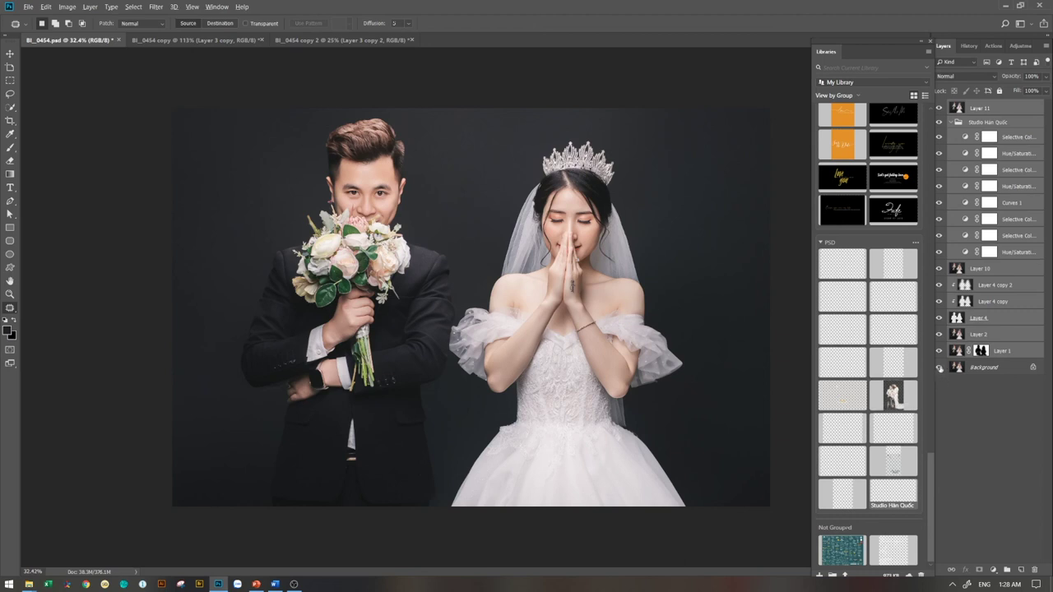
Compare the original and retouched photo once more, then return to the Word steps document
{"action": "left_click", "coordinate": [939, 368], "text": "alt"}
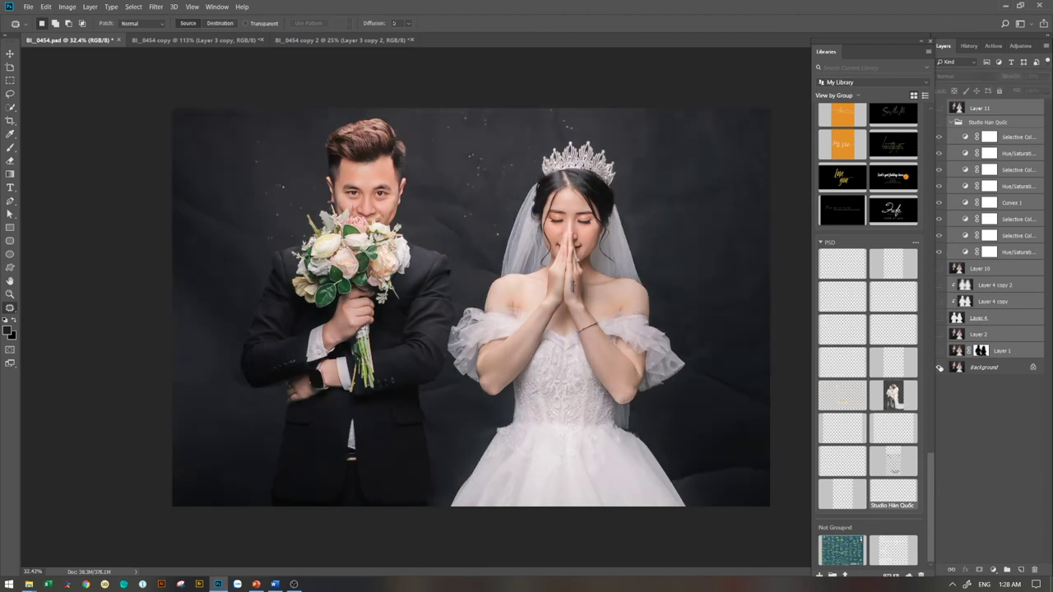
{"action": "left_click", "coordinate": [939, 367], "text": "alt"}
{"action": "left_click", "coordinate": [939, 368], "text": "alt"}
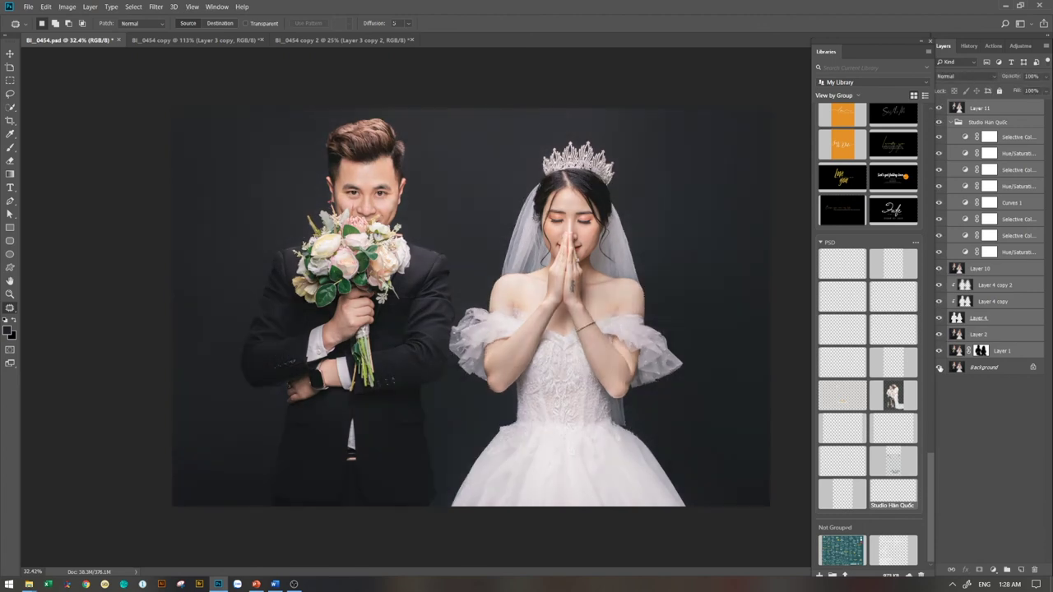
{"action": "left_click", "coordinate": [939, 368], "text": "alt"}
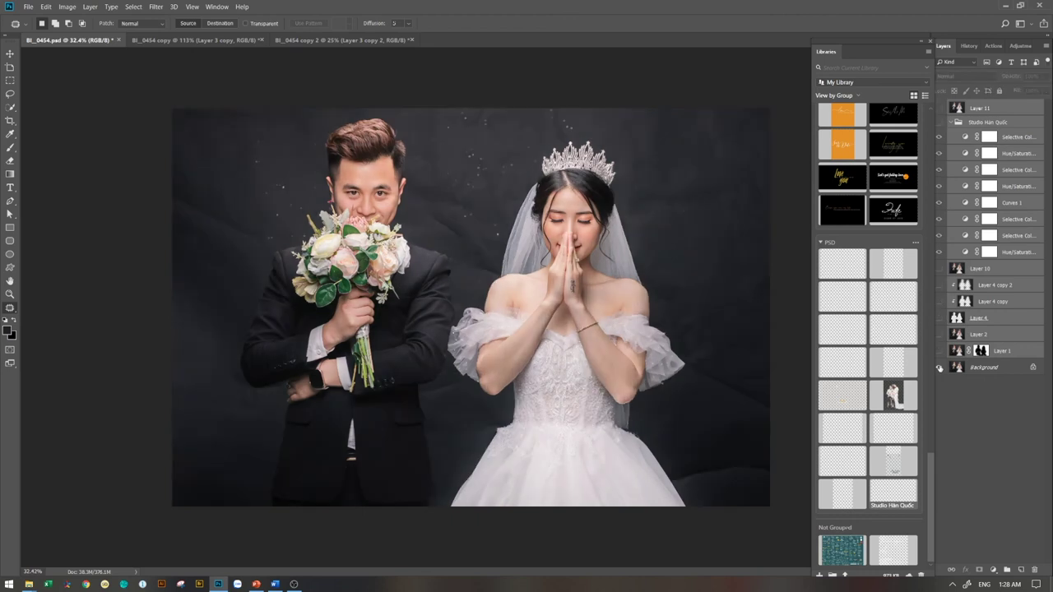
{"action": "left_click", "coordinate": [939, 367], "text": "alt"}
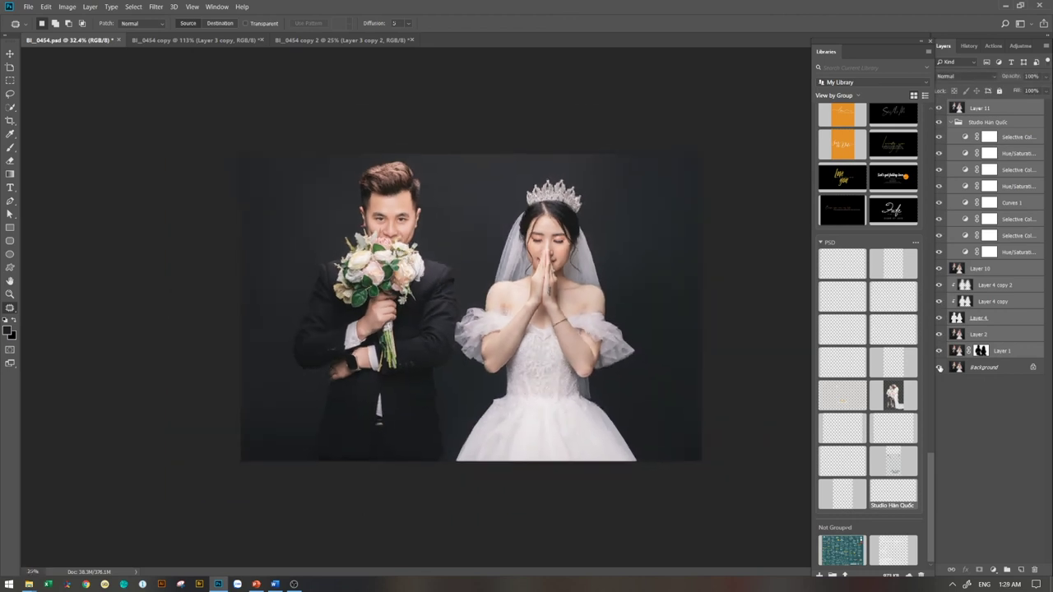
{"action": "scroll", "coordinate": [486, 228], "scroll_direction": "up", "scroll_amount": 2}
{"action": "scroll", "coordinate": [486, 227], "scroll_direction": "down", "scroll_amount": 2}
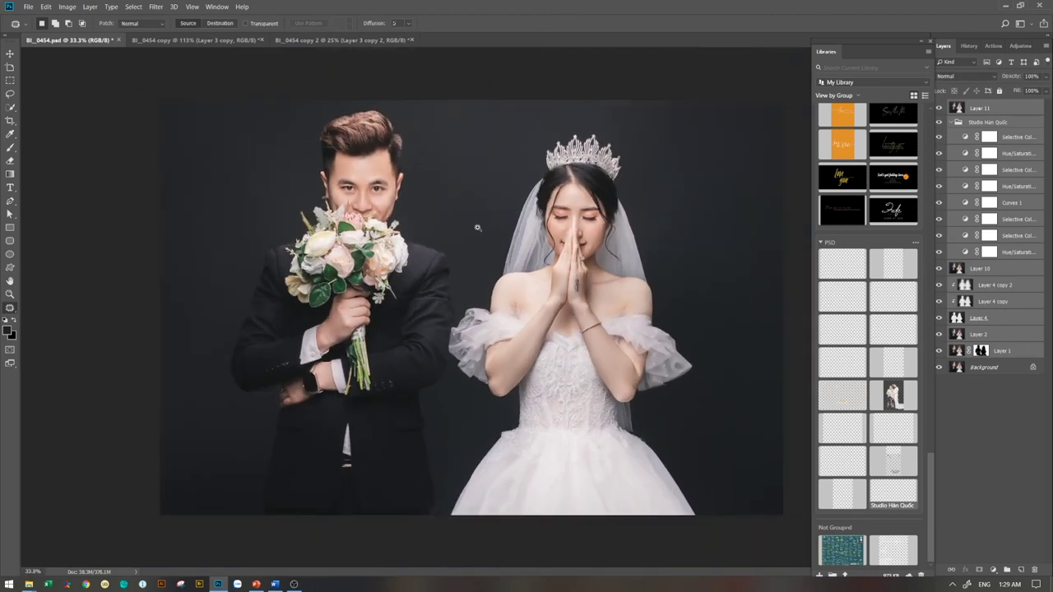
{"action": "left_click", "coordinate": [274, 583]}
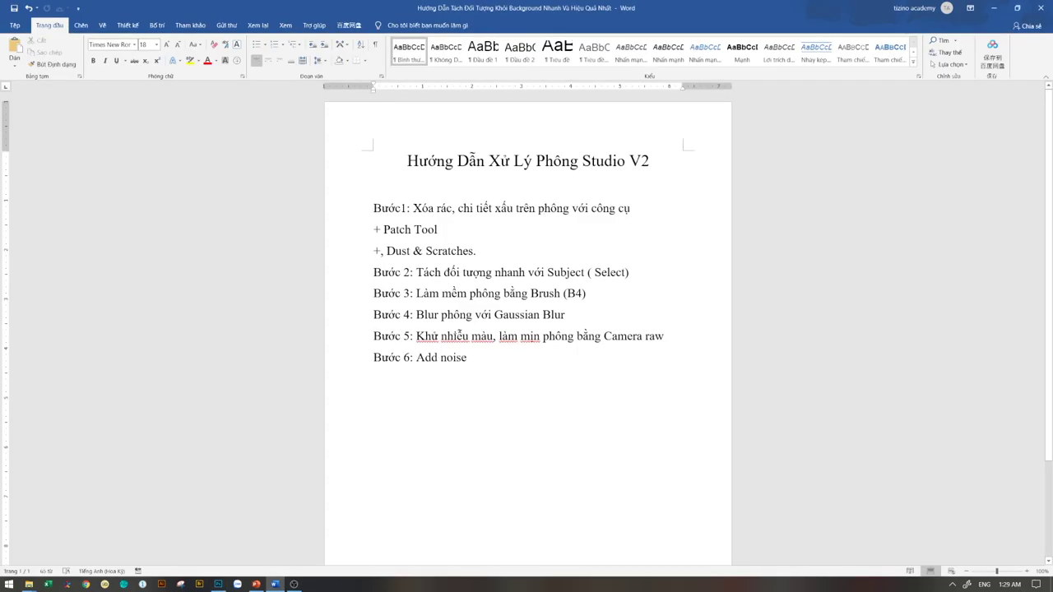